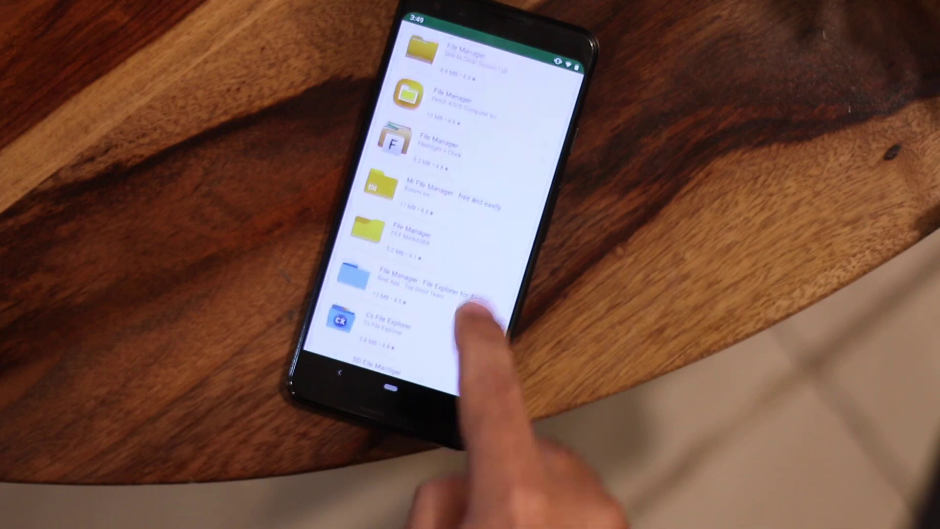
scroll(470, 314, down, 10)
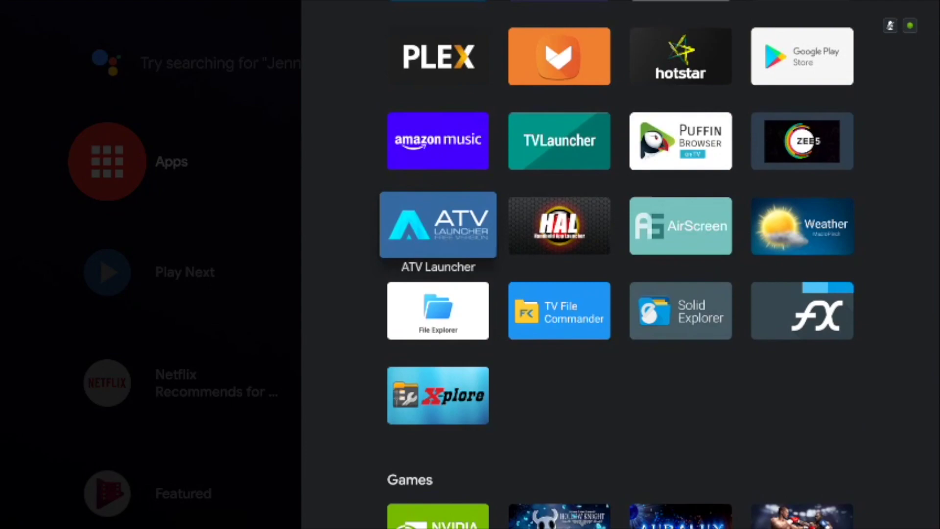
Review the store page of Anker's File Explorer, including its screenshots and full description.
key(Down)
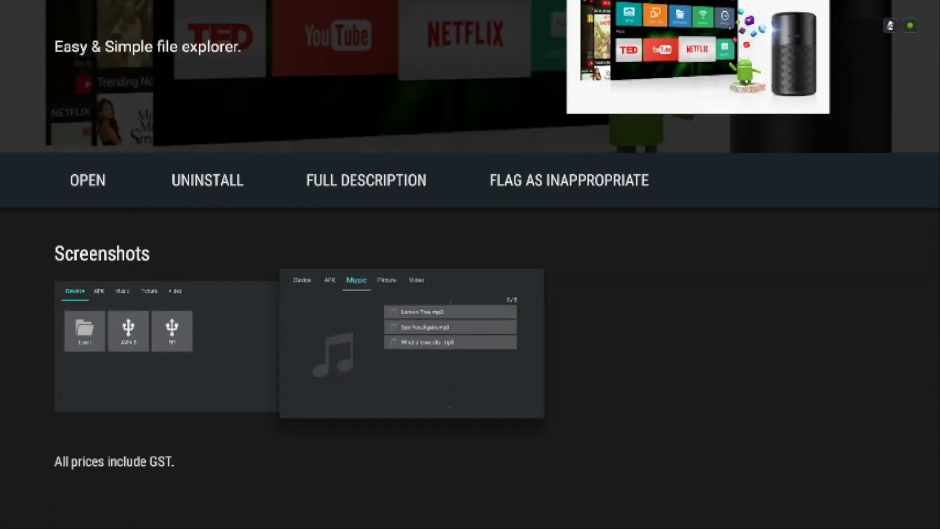
key(Right)
key(Right)
key(Return)
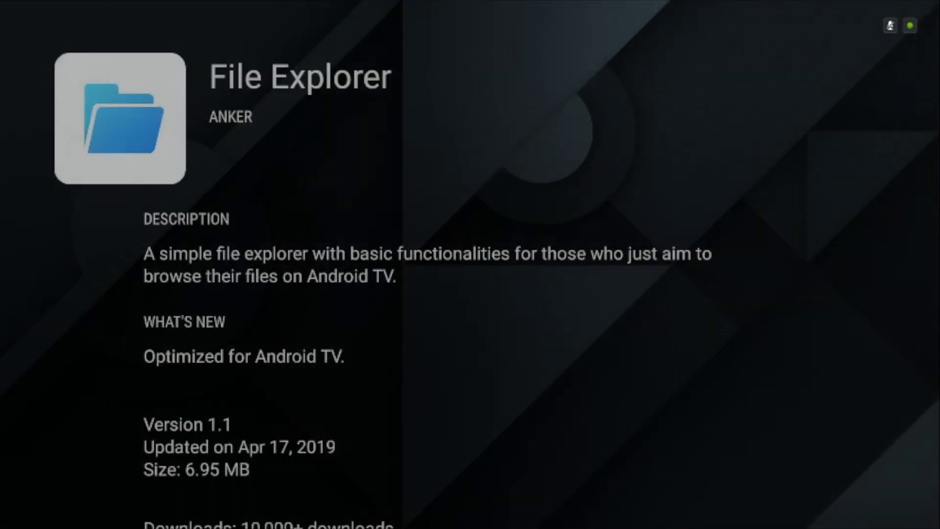
key(Down)
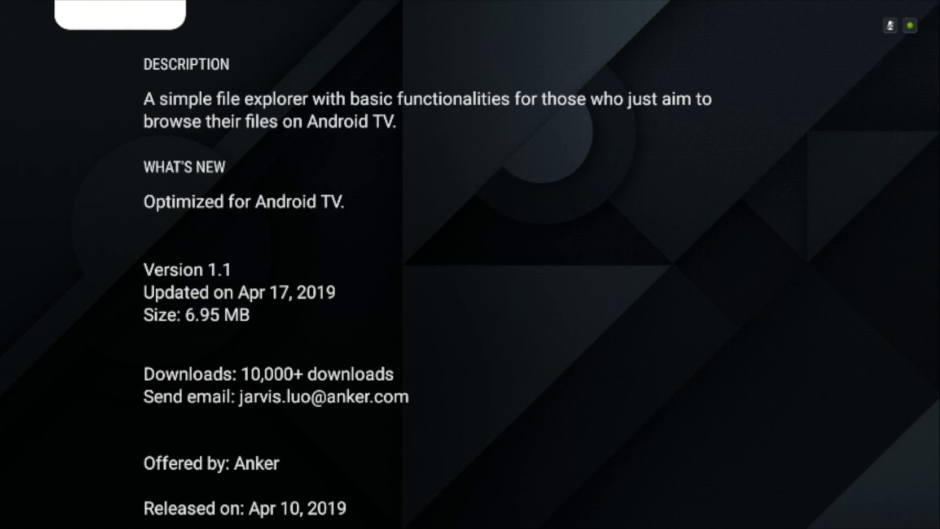
key(Escape)
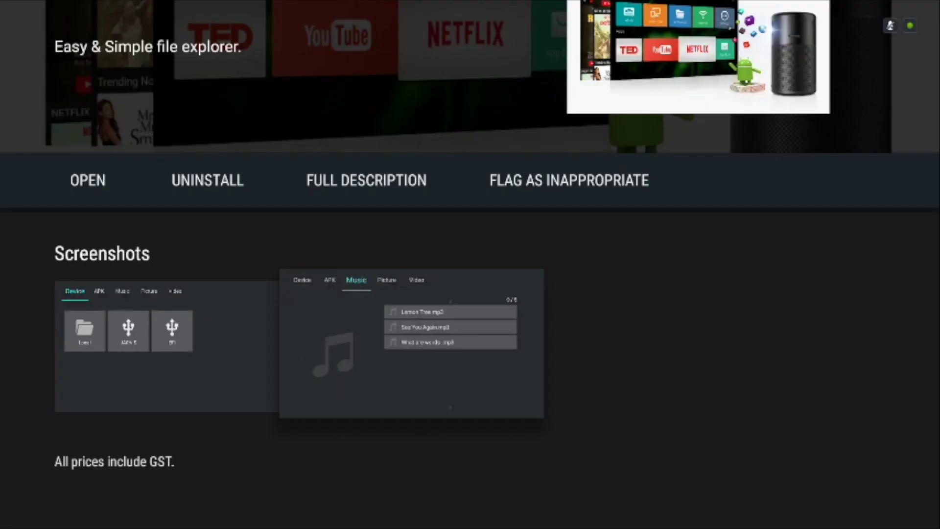
key(Right)
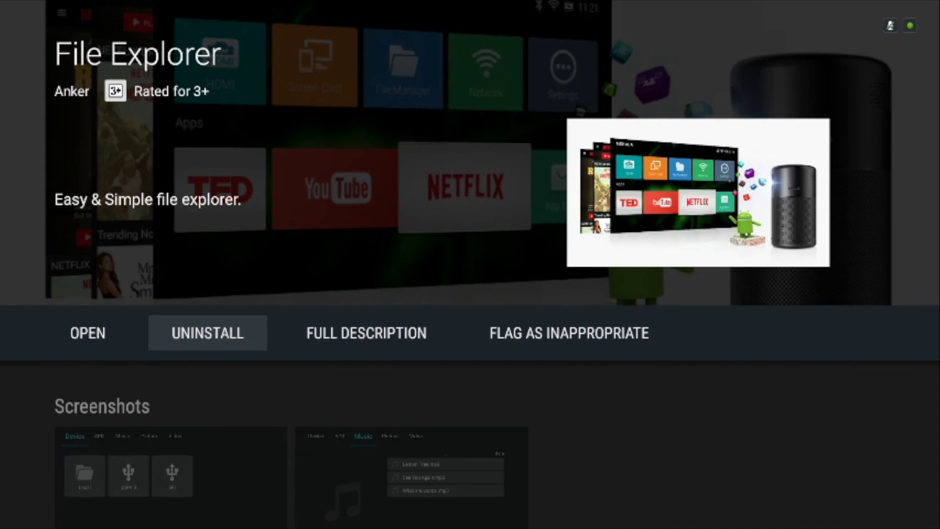
key(Right)
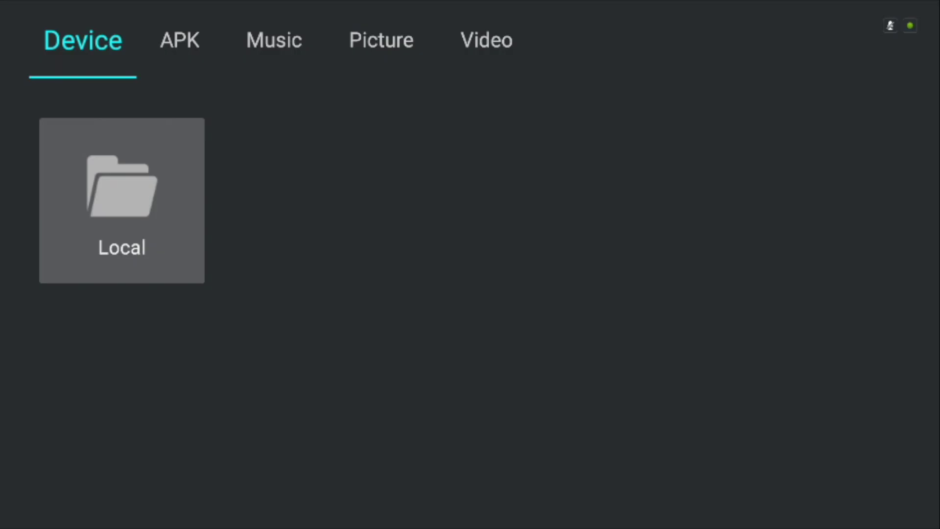
Open the Local storage device in File Explorer and look through its folders down to backups.
key(Down)
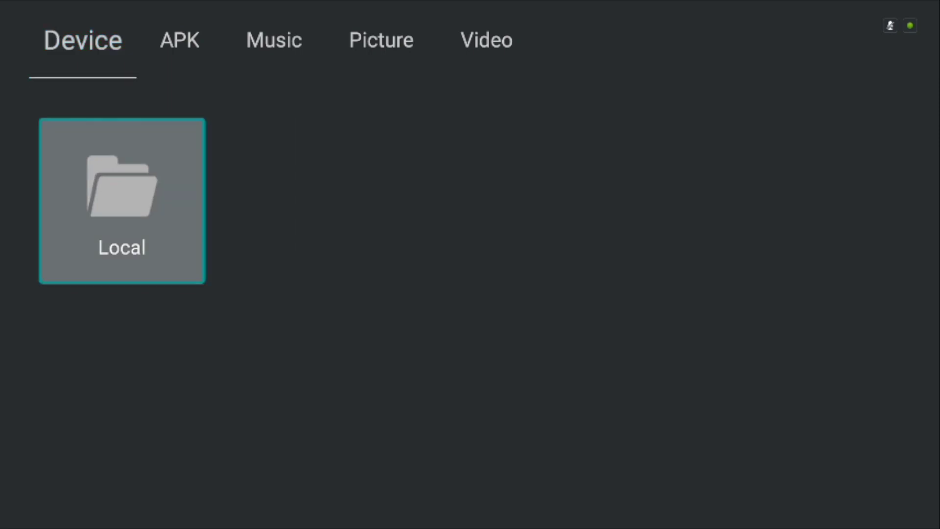
key(Return)
key(Down)
key(Down)
key(Down)
key(Down)
key(Down)
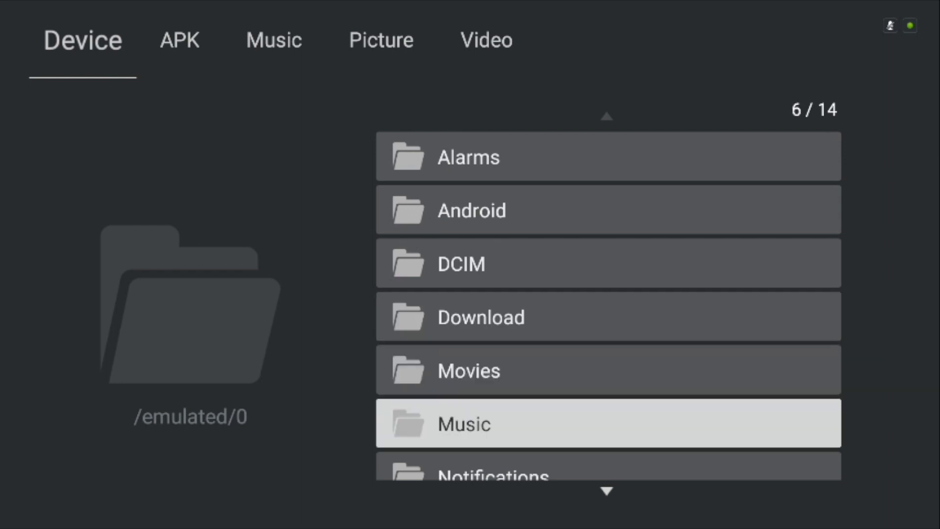
key(Down)
key(Down)
key(Down)
key(Down)
key(Down)
key(Down)
key(Down)
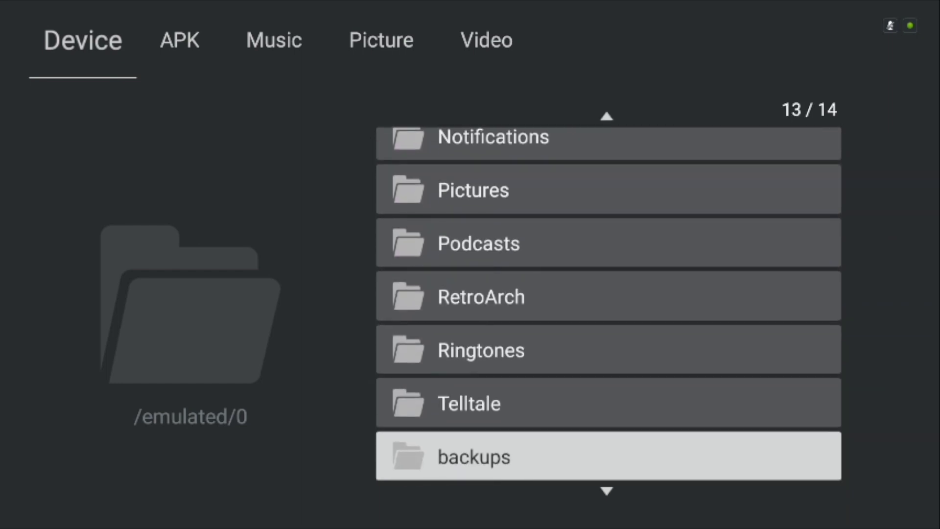
Look inside the Pictures folder of local storage and return to the folder list.
key(Up)
key(Up)
key(Up)
key(Up)
key(Up)
key(Return)
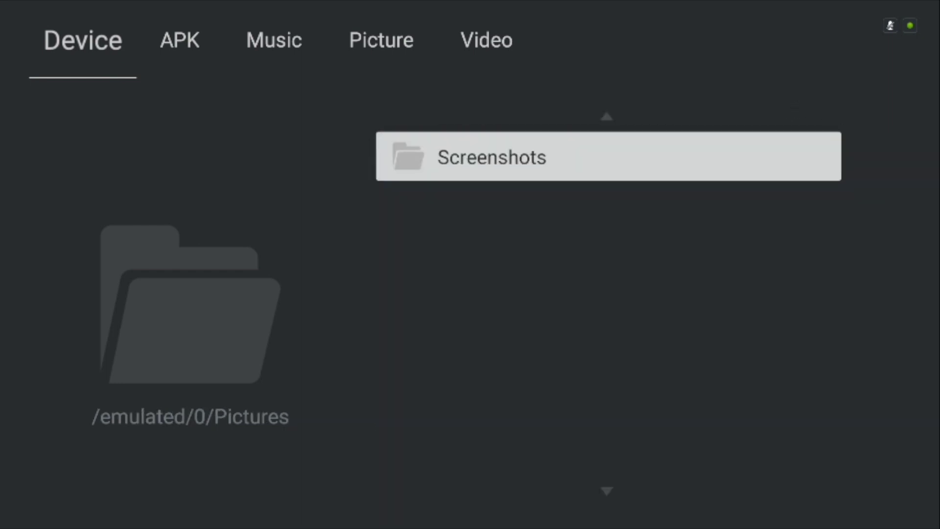
key(Escape)
Browse the Game Recordings folder inside Movies and try to open the recording Google_20190509_164014_Record.mp4.
key(Up)
key(Up)
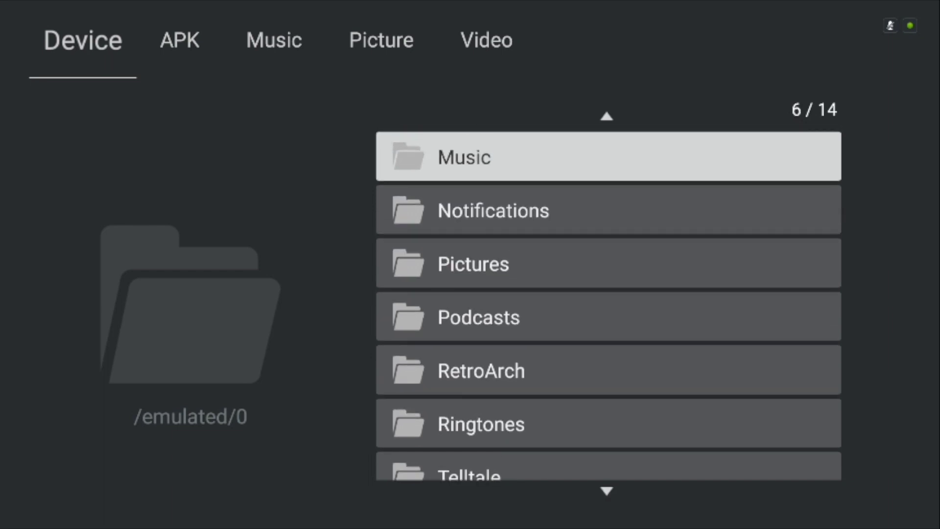
key(Up)
key(Return)
key(Return)
key(Down)
key(Down)
key(Down)
key(Down)
key(Down)
key(Down)
key(Down)
key(Down)
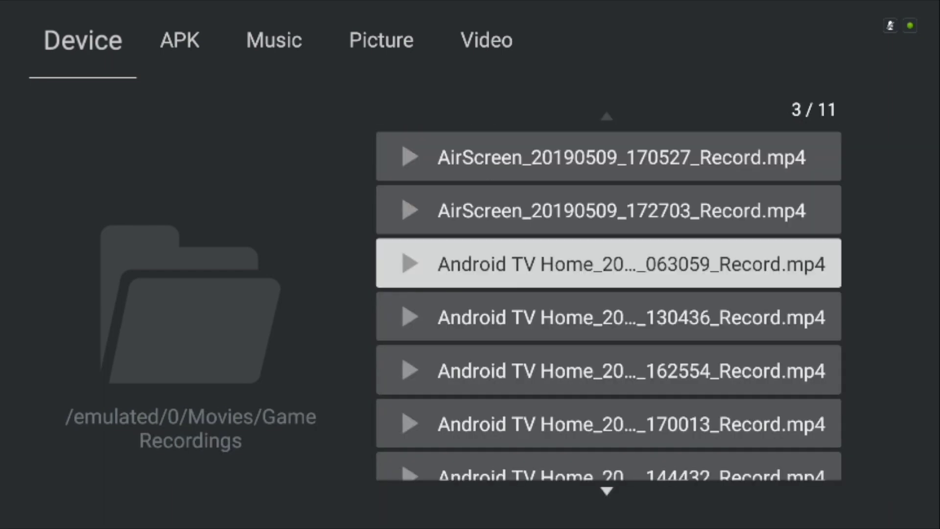
key(Down)
key(Down)
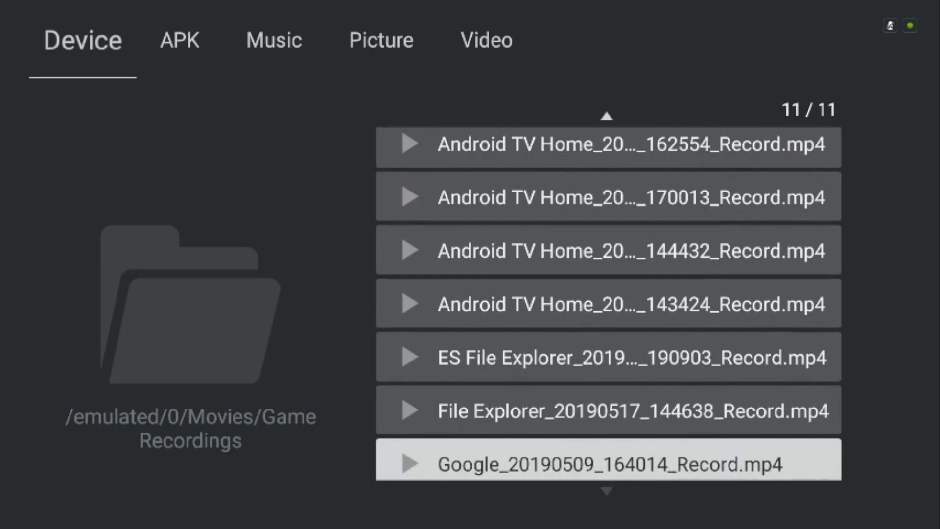
key(Return)
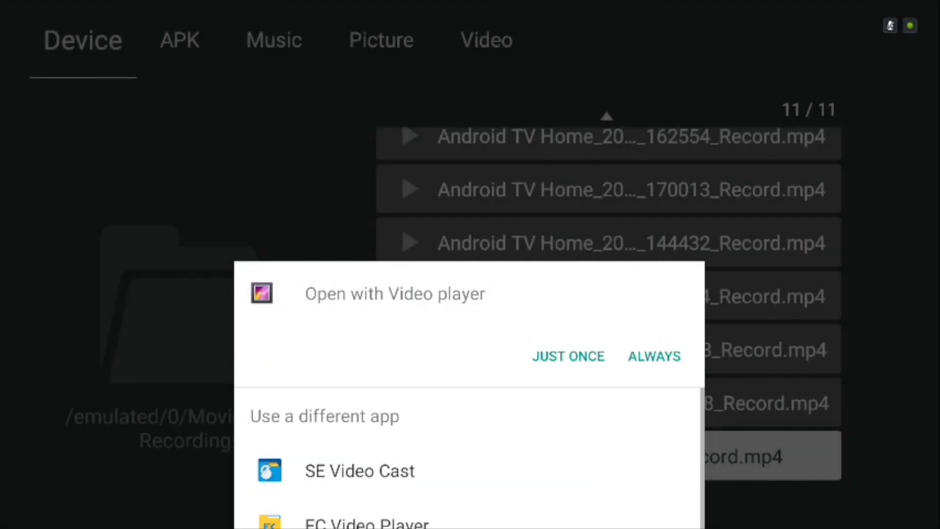
Switch to the Picture category and look through its first rows of thumbnails.
key(Down)
key(Up)
key(Up)
key(Right)
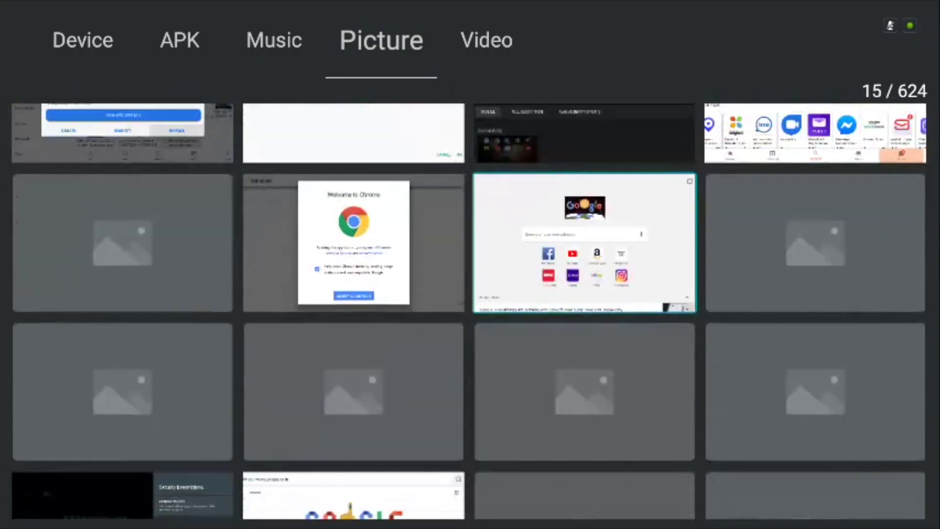
key(Down)
key(Down)
key(Down)
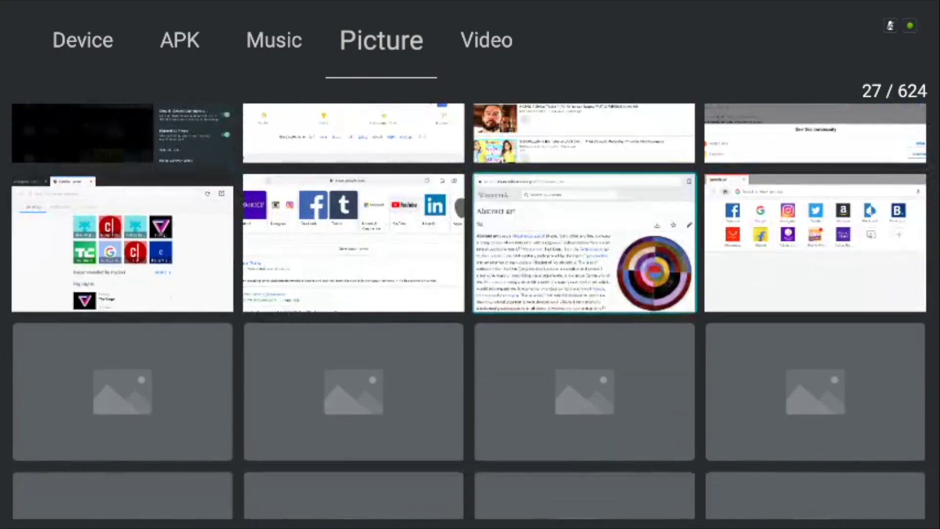
key(Down)
key(Down)
key(Down)
key(Up)
key(Up)
key(Up)
key(Up)
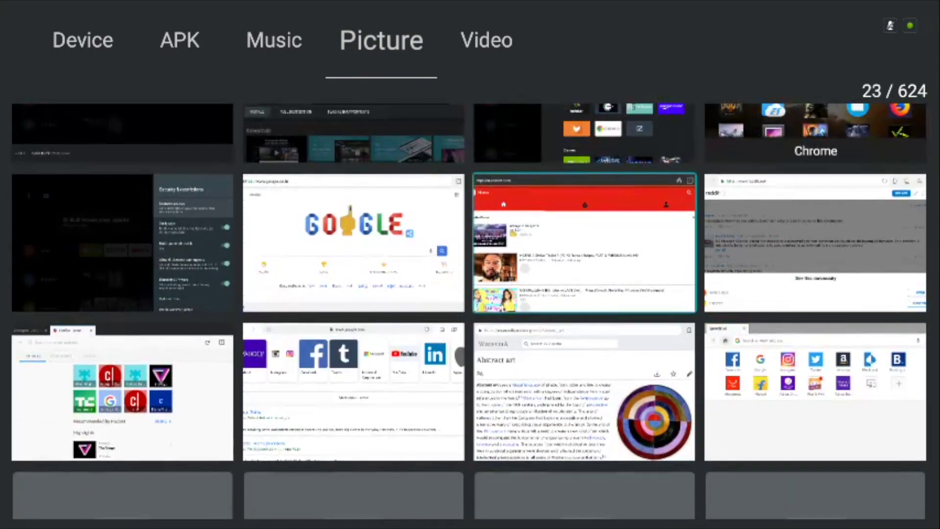
key(Down)
key(Left)
key(Right)
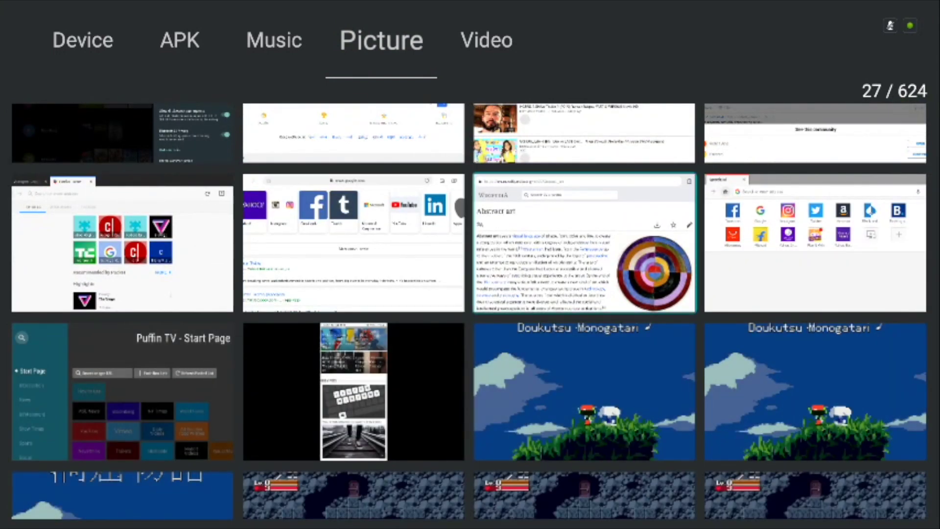
View the Abstract art screenshot and the two pictures directly below it one after another, returning to the grid each time.
key(Return)
key(Escape)
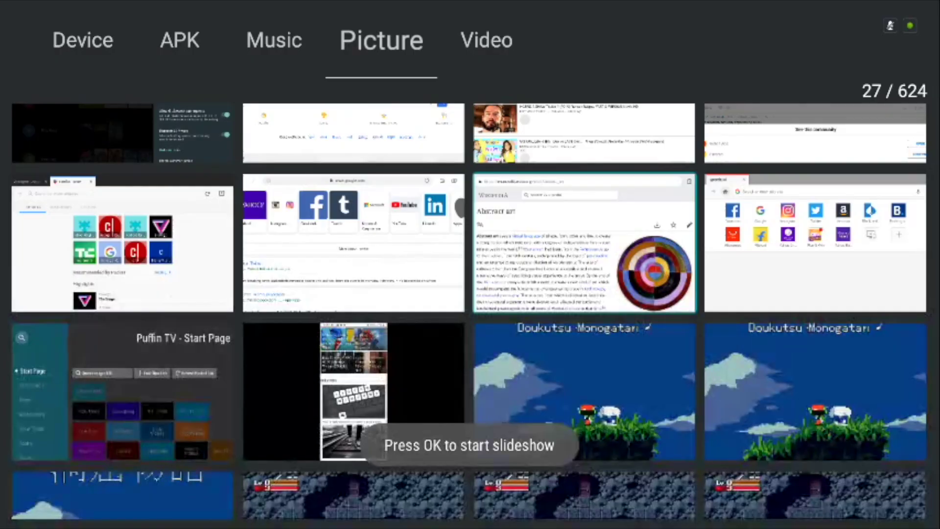
key(Down)
key(Return)
key(Escape)
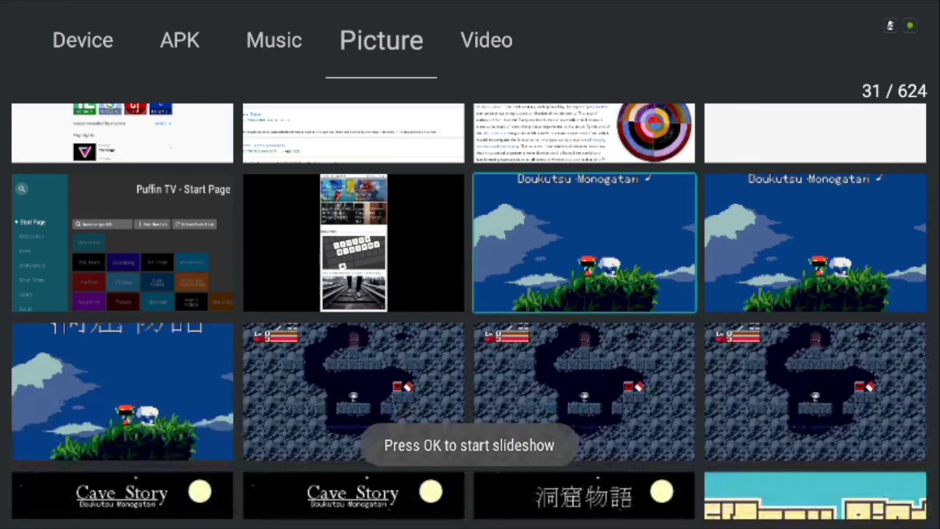
key(Down)
key(Return)
key(Escape)
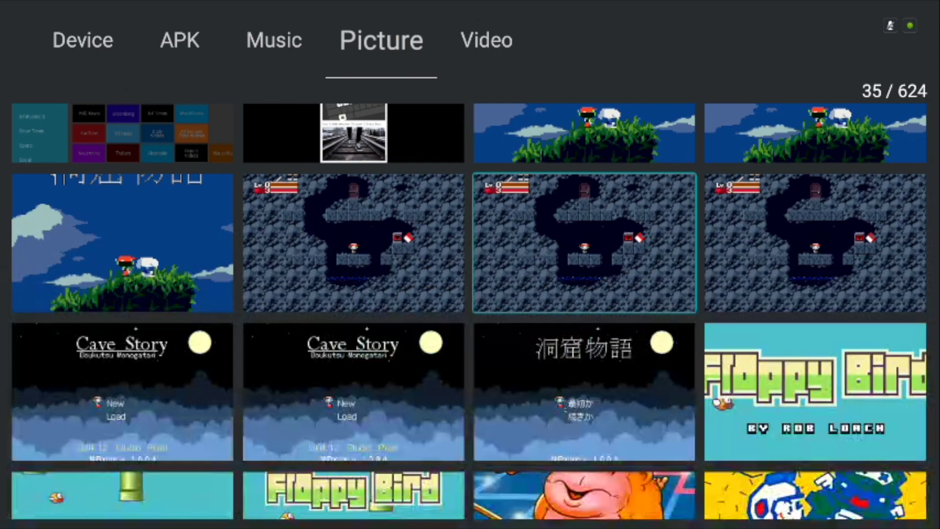
View another picture four rows below the cave scene and return to the grid.
key(Down)
key(Down)
key(Down)
key(Down)
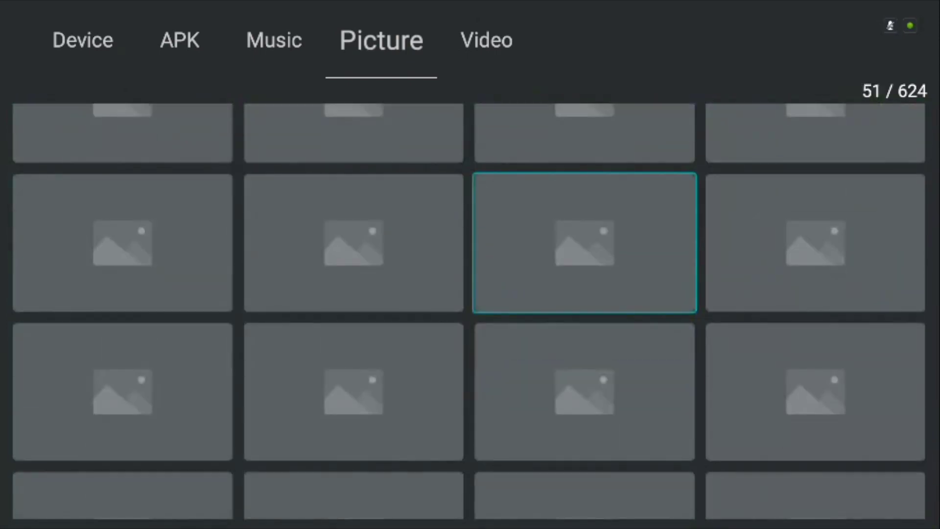
key(Return)
key(Escape)
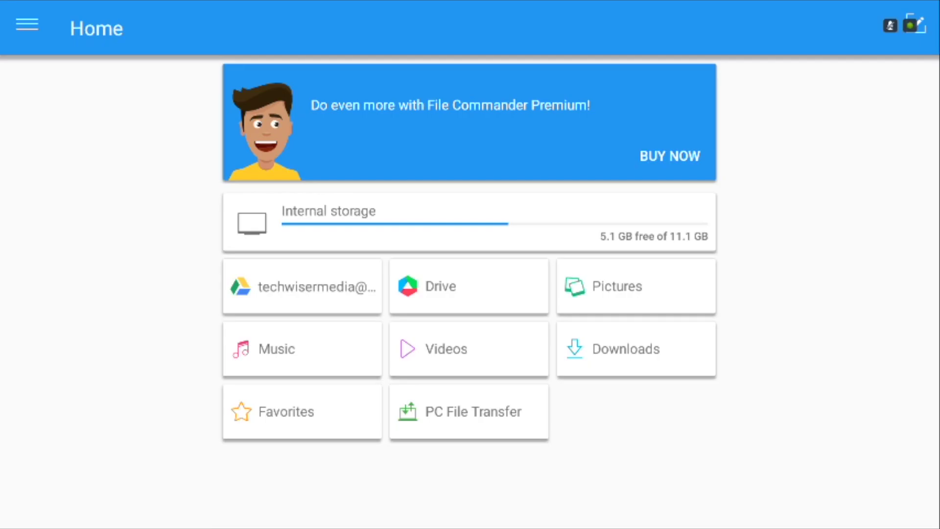
In TV File Commander, open the Pictures category, browse its images down to the Star Trek row, and leave it.
key(Down)
key(Down)
key(Down)
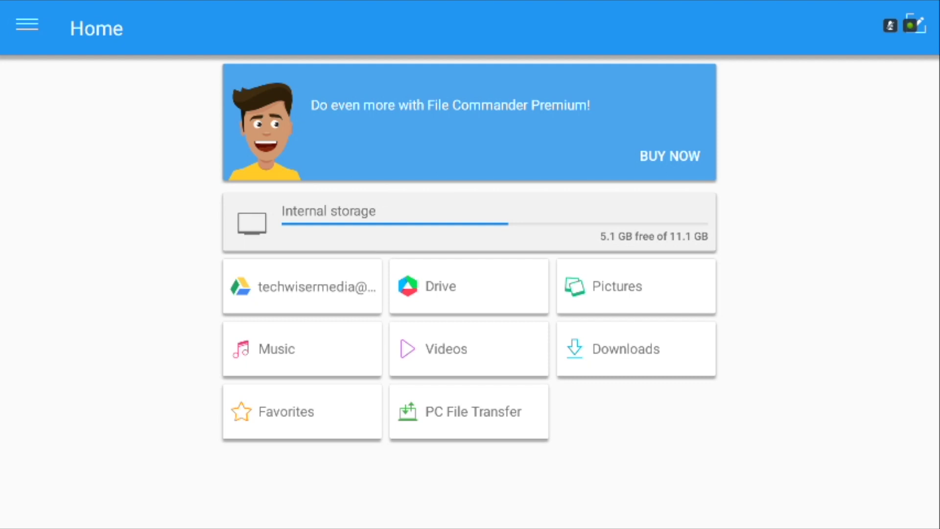
key(Right)
key(Return)
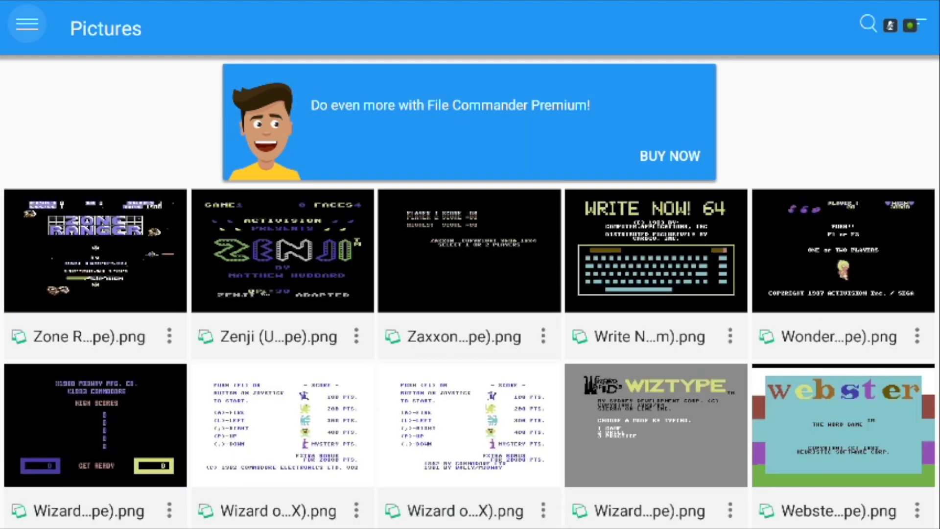
key(Down)
key(Down)
key(Down)
key(Down)
key(Down)
key(Down)
key(Down)
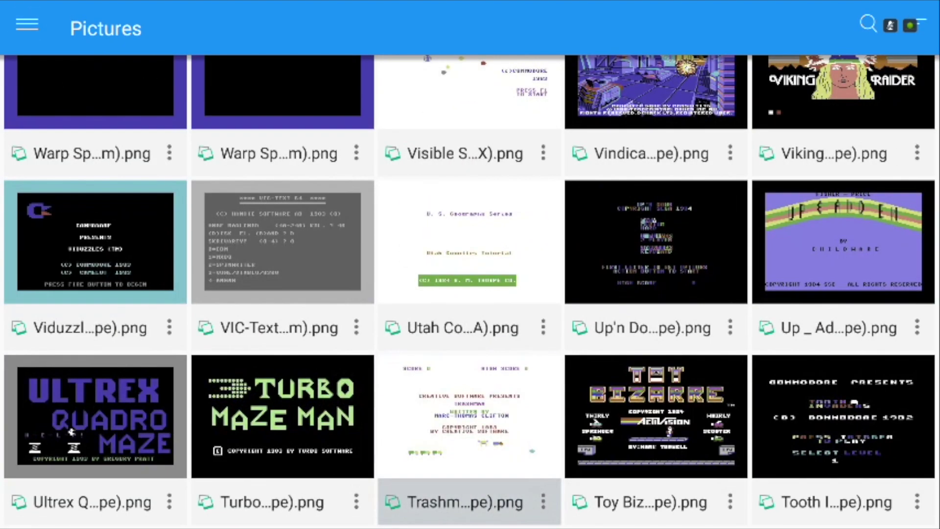
key(Down)
key(Down)
key(Down)
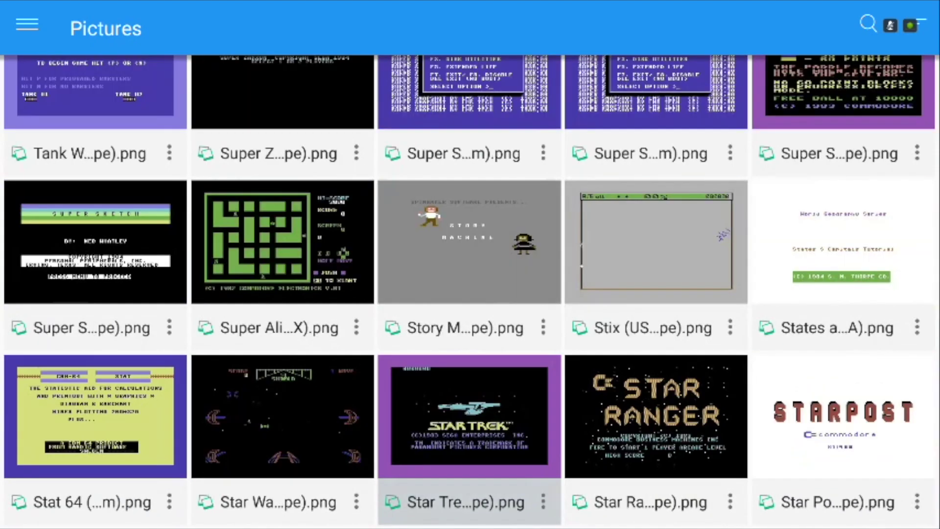
key(Escape)
Open the Videos category, look through the recordings in internal storage, and return to the home page.
key(Right)
key(Return)
key(Down)
key(Down)
key(Down)
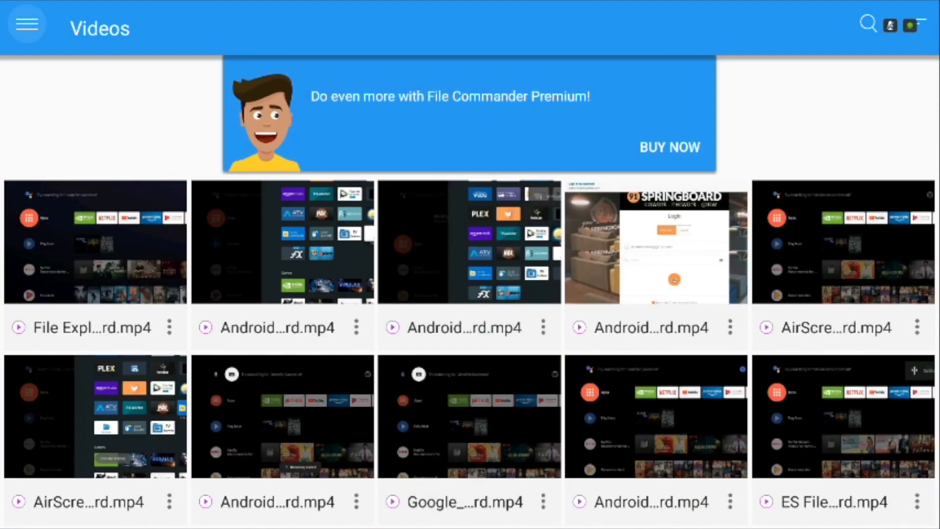
key(Down)
key(Down)
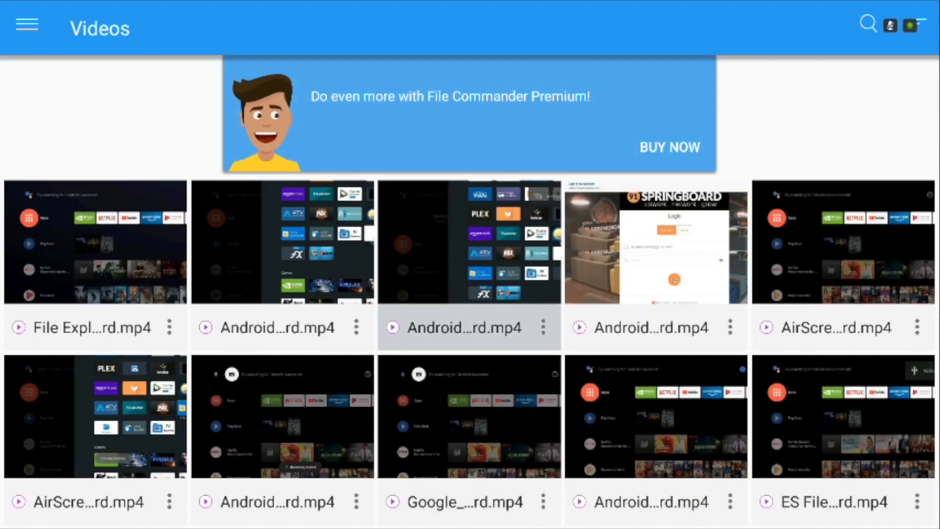
key(Down)
key(Left)
key(Left)
key(Escape)
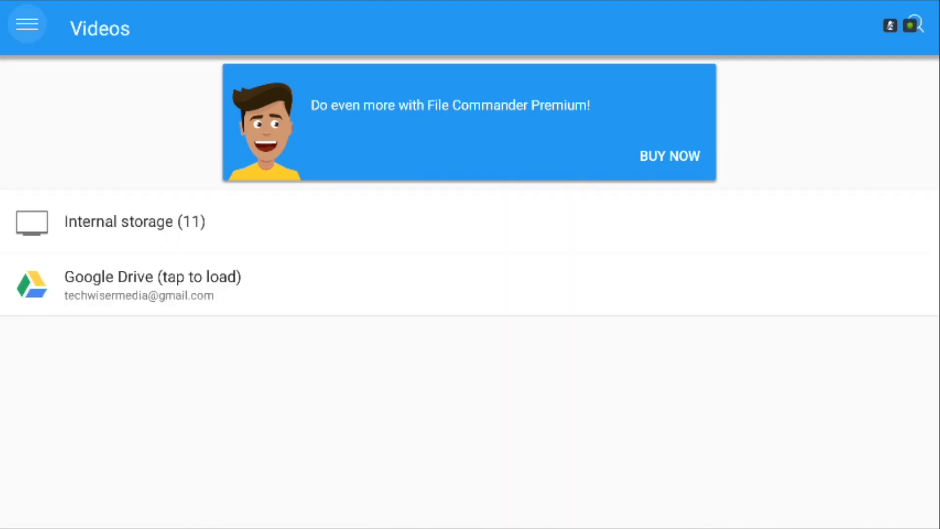
key(Escape)
Open PC File Transfer and switch the transfer on.
key(Down)
key(Down)
key(Down)
key(Down)
key(Down)
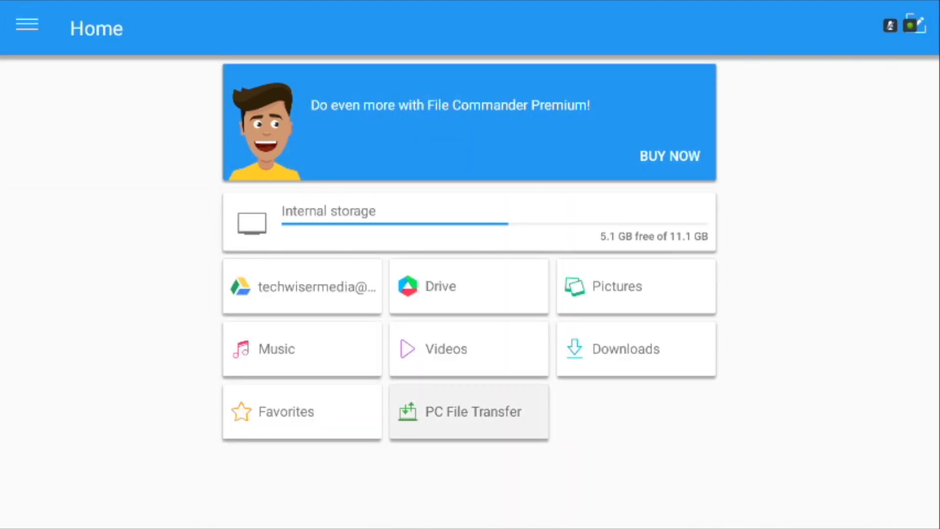
key(Return)
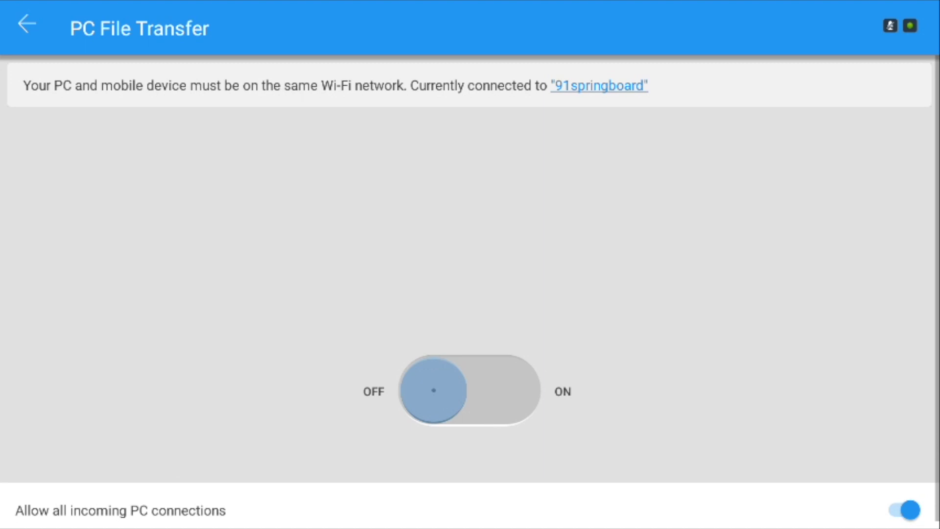
key(Return)
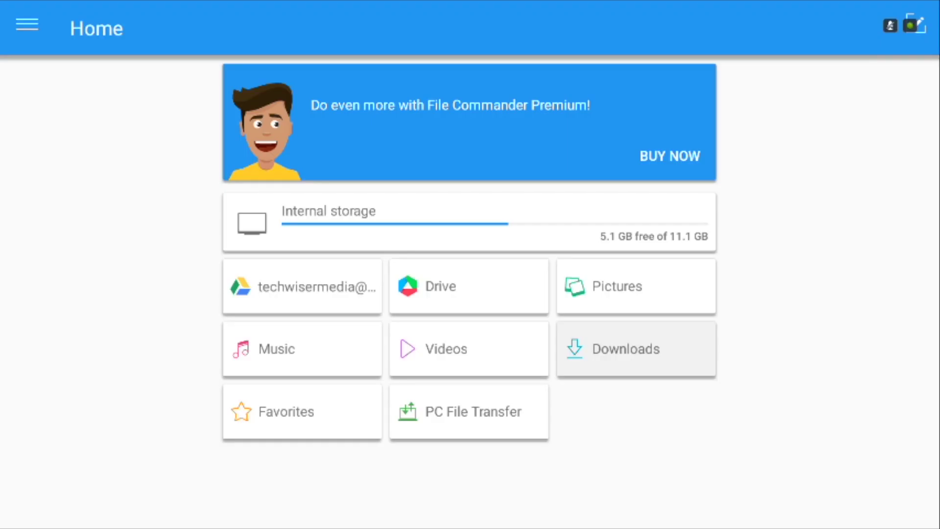
key(Left)
key(Left)
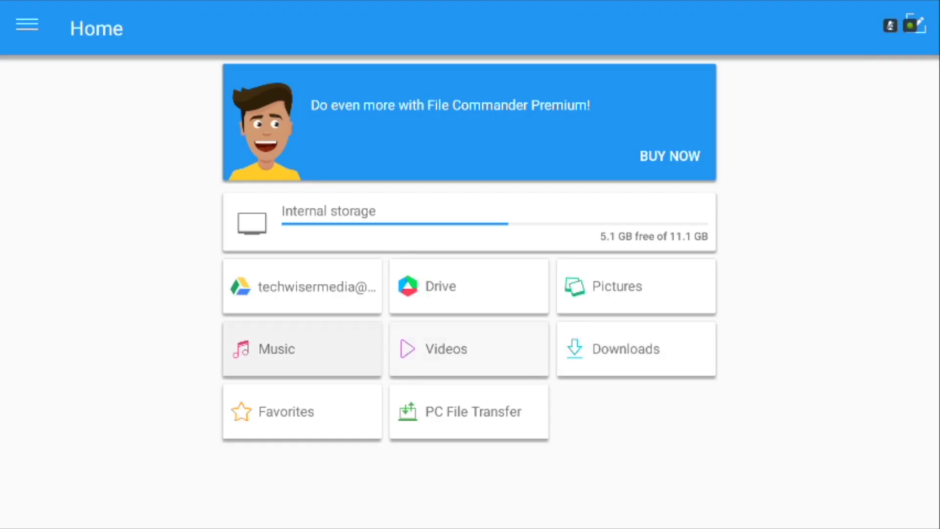
Open the Videos category and show the recordings kept in internal storage.
key(Right)
key(Return)
key(Down)
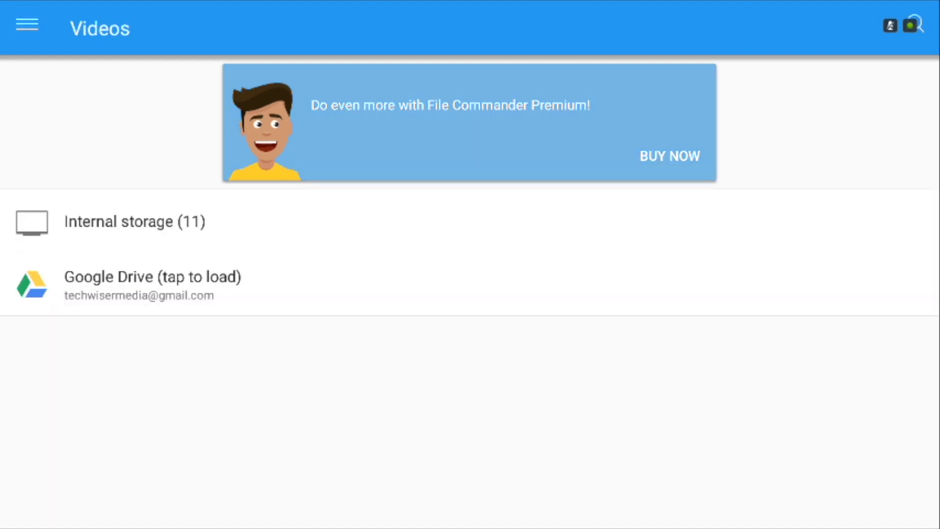
key(Down)
key(Return)
key(Down)
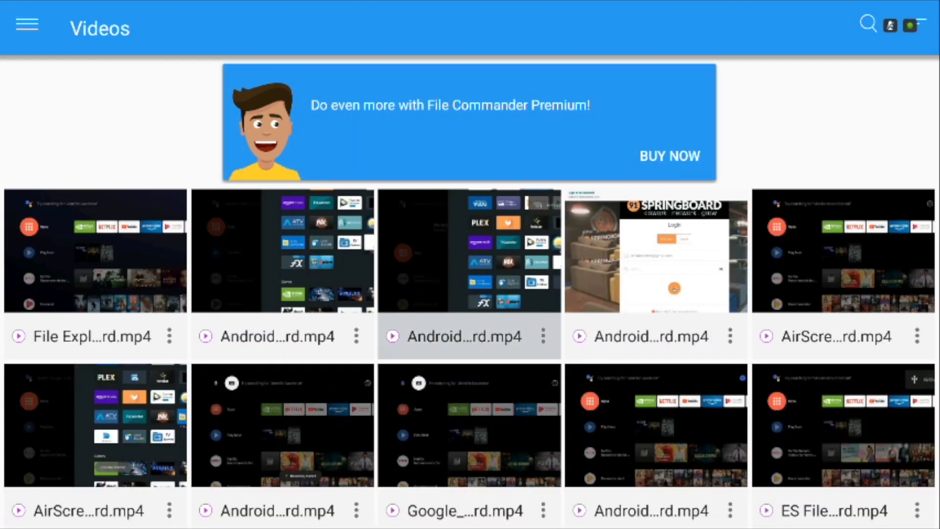
Select the third recording in the first row to display its file actions, and return to the home page.
key(Return)
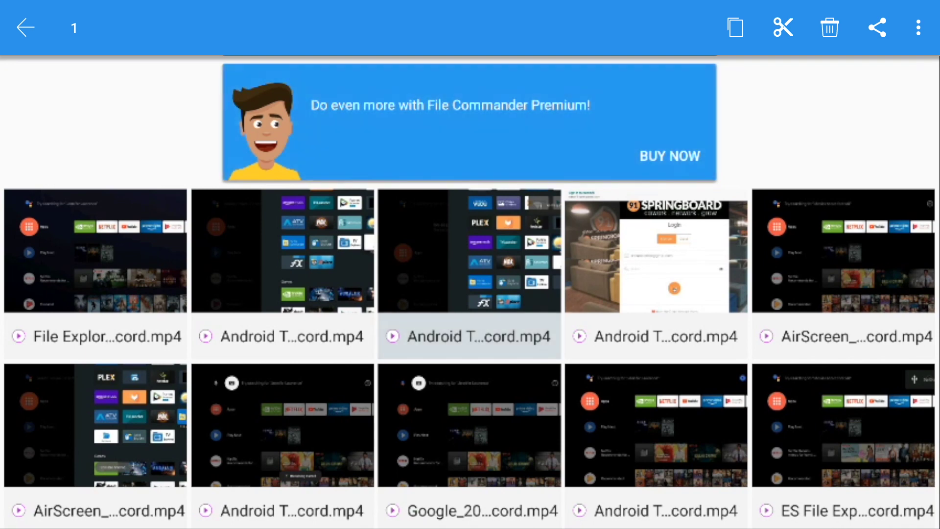
key(Escape)
key(Escape)
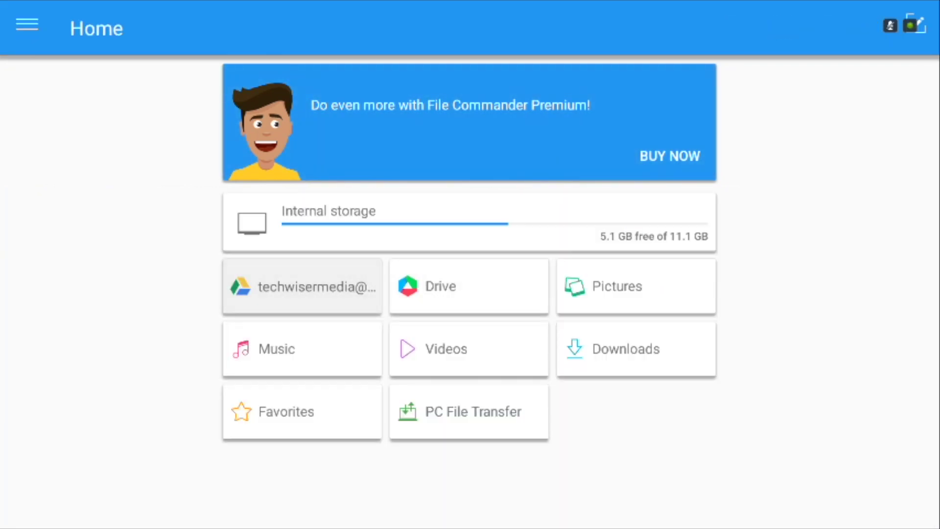
Open the linked Google Drive account and go through Shared with me and Shared Folder to the Dumpster folder.
key(Return)
key(Down)
key(Down)
key(Down)
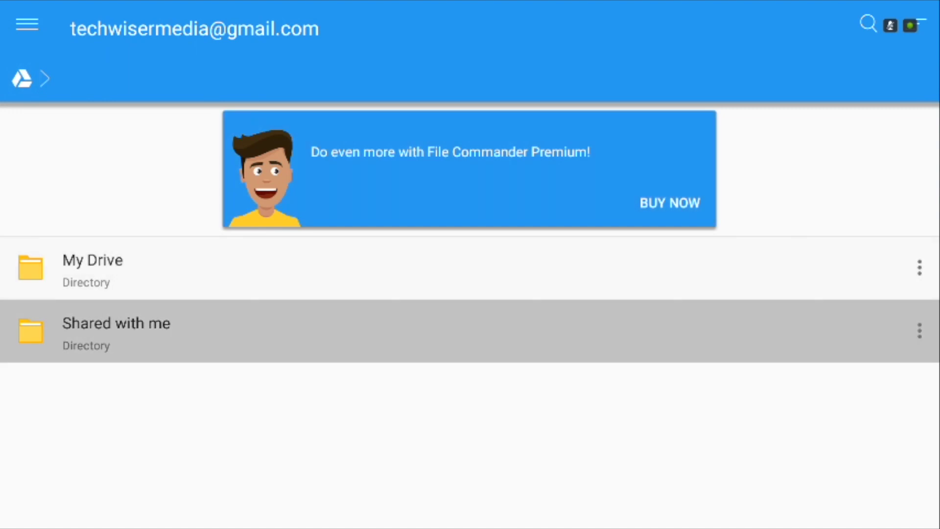
key(Return)
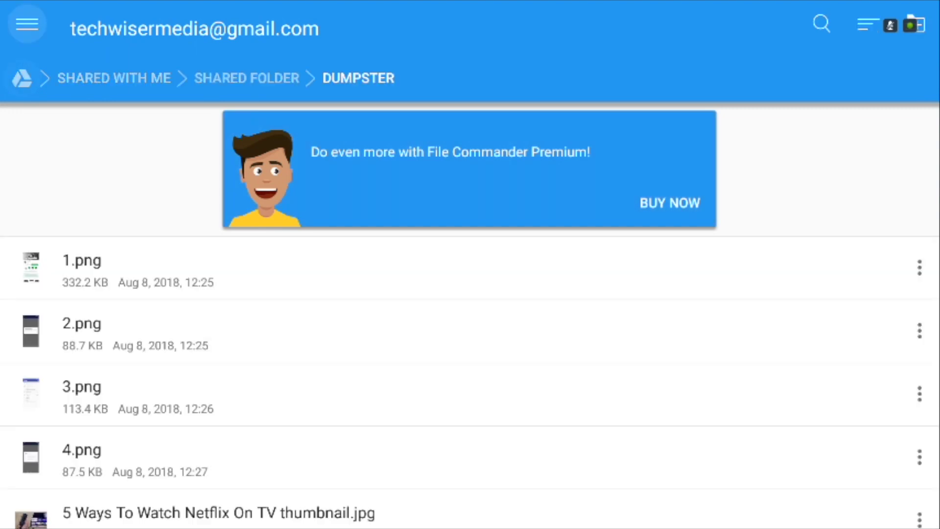
Browse the Dumpster folder down to Birocratic - Holy Smokes [master 2].wav and play it.
key(Down)
key(Down)
key(Down)
key(Down)
key(Down)
key(Down)
key(Down)
key(Down)
key(Down)
key(Down)
key(Down)
key(Down)
key(Down)
key(Down)
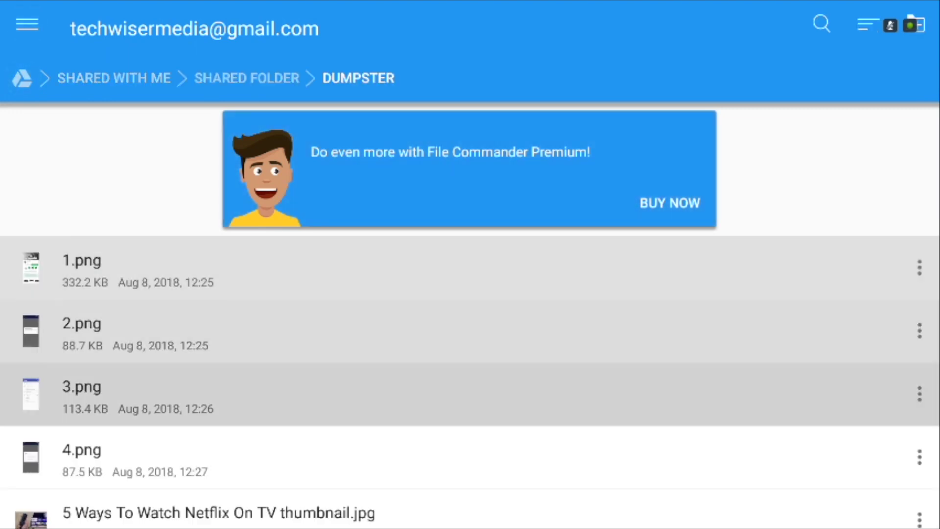
key(Down)
key(Down)
key(Down)
key(Down)
key(Down)
key(Down)
key(Down)
key(Down)
key(Down)
key(Down)
key(Down)
key(Down)
key(Down)
key(Down)
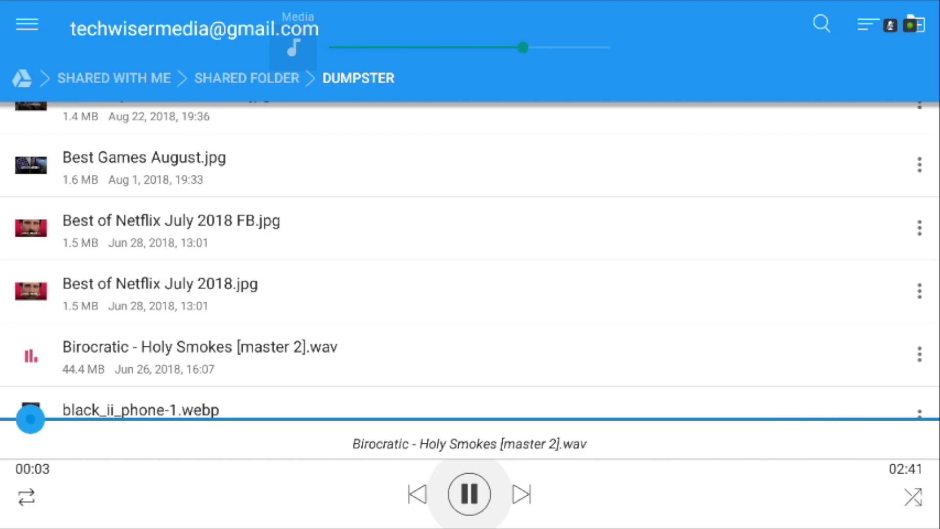
Raise the media volume and lower it again while the audio track plays.
key(XF86AudioRaiseVolume)
key(XF86AudioRaiseVolume)
key(XF86AudioRaiseVolume)
key(XF86AudioRaiseVolume)
key(XF86AudioLowerVolume)
key(XF86AudioLowerVolume)
key(XF86AudioLowerVolume)
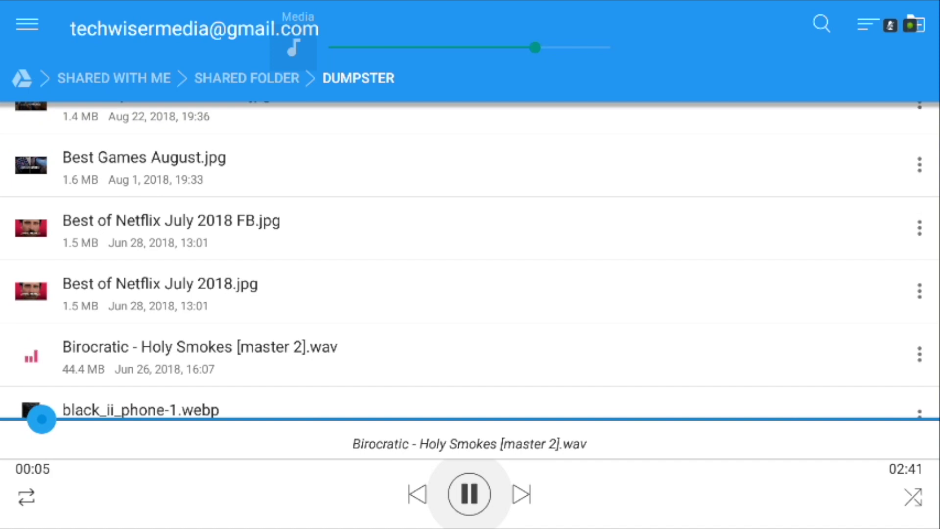
key(XF86AudioLowerVolume)
key(XF86AudioLowerVolume)
key(XF86AudioLowerVolume)
key(XF86AudioLowerVolume)
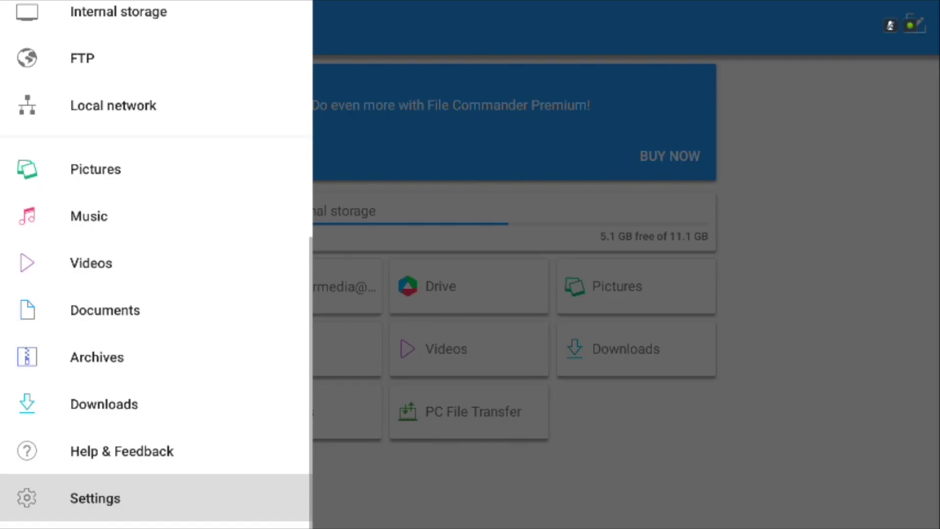
Set the theme to black in Settings and return to the home page.
key(Return)
key(Right)
key(Return)
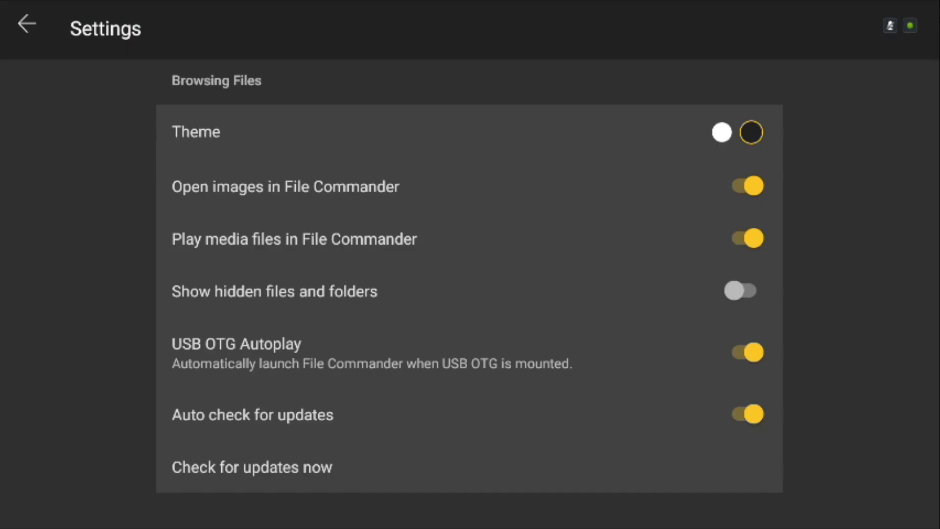
key(Escape)
Open the Go Premium page and review its plan prices and premium features down to Storage Analyzer.
key(Down)
key(Down)
key(Down)
key(Down)
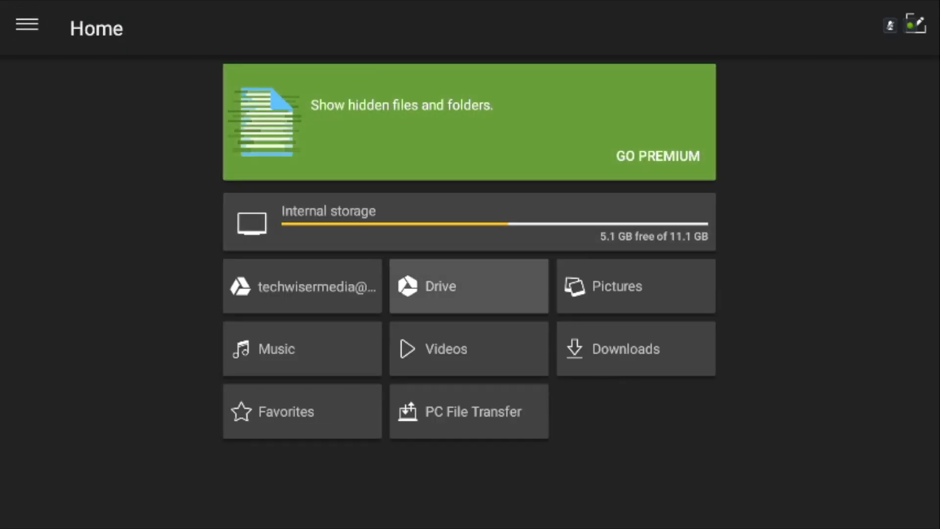
key(Down)
key(Return)
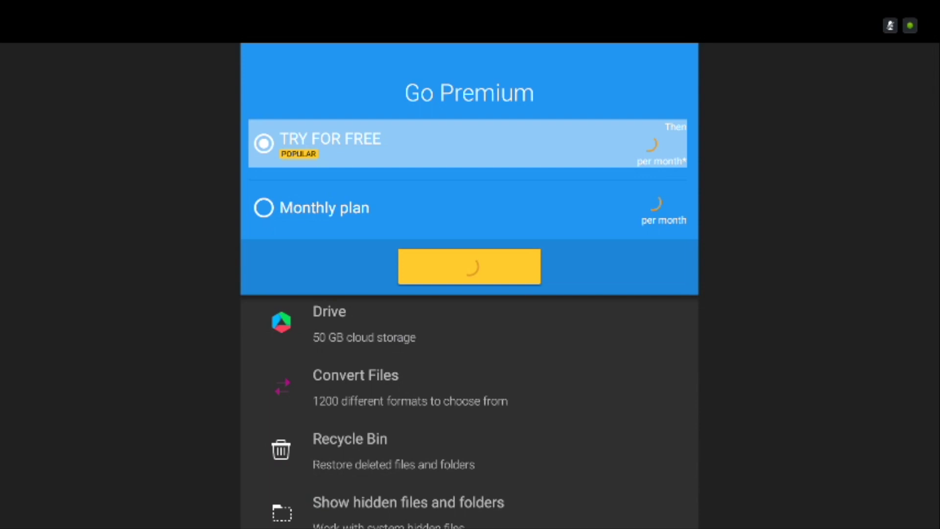
key(Down)
key(Down)
key(Down)
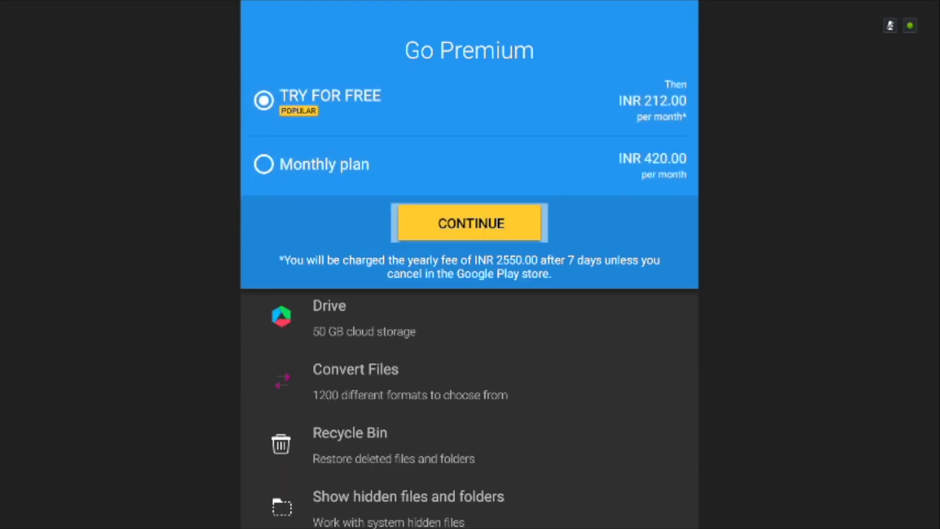
key(Up)
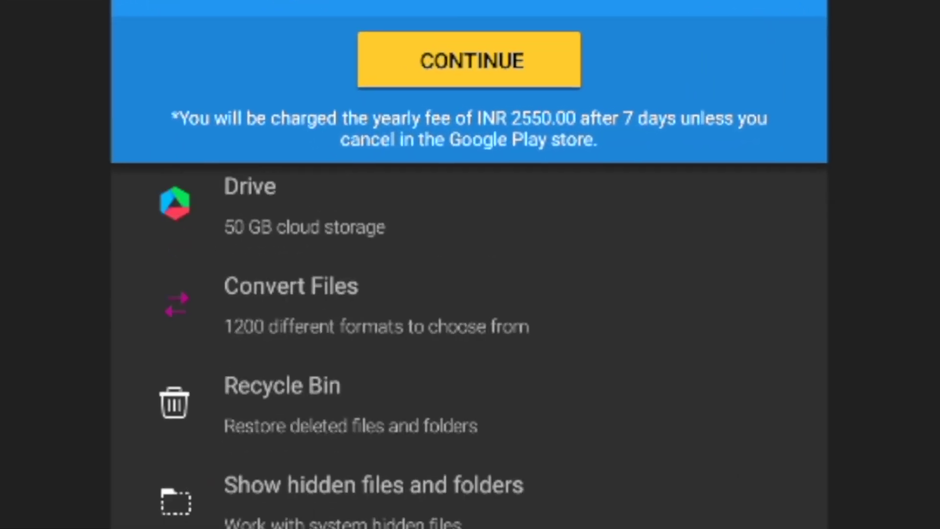
key(Down)
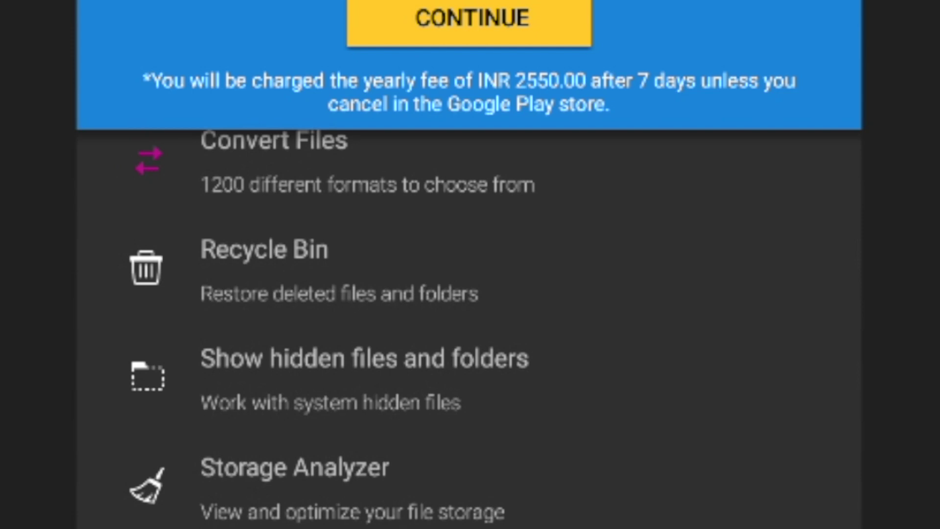
key(Up)
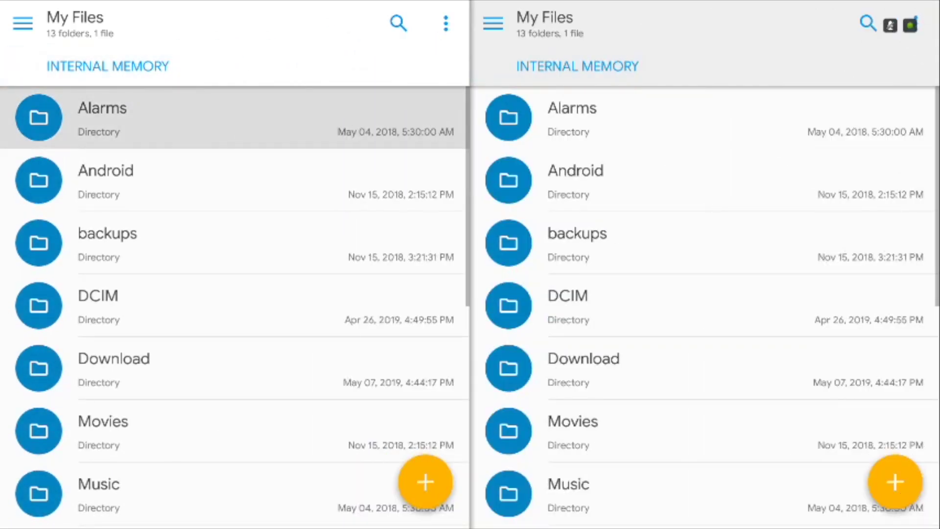
In Solid Explorer, browse the internal memory in the first pane down to the Telltale folder and back up.
click(235, 180)
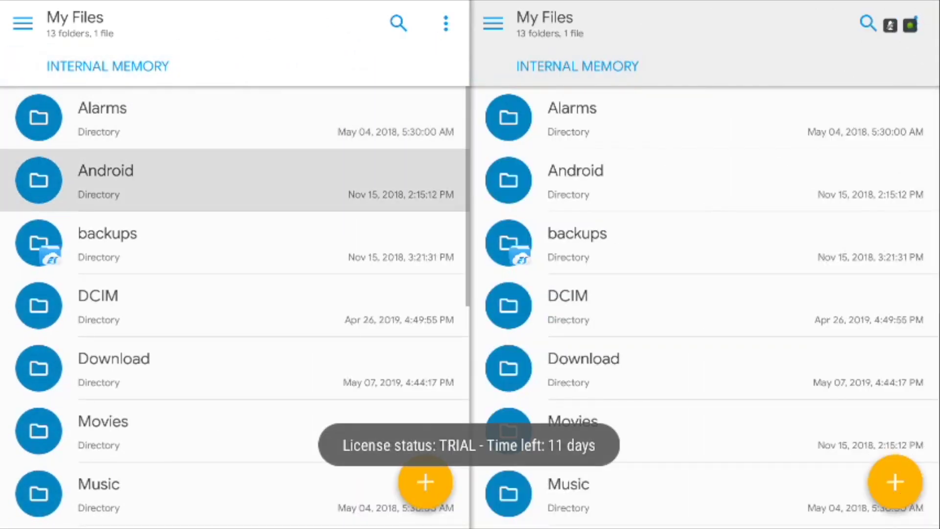
click(235, 242)
click(235, 305)
key(Down)
key(Down)
key(Down)
key(Down)
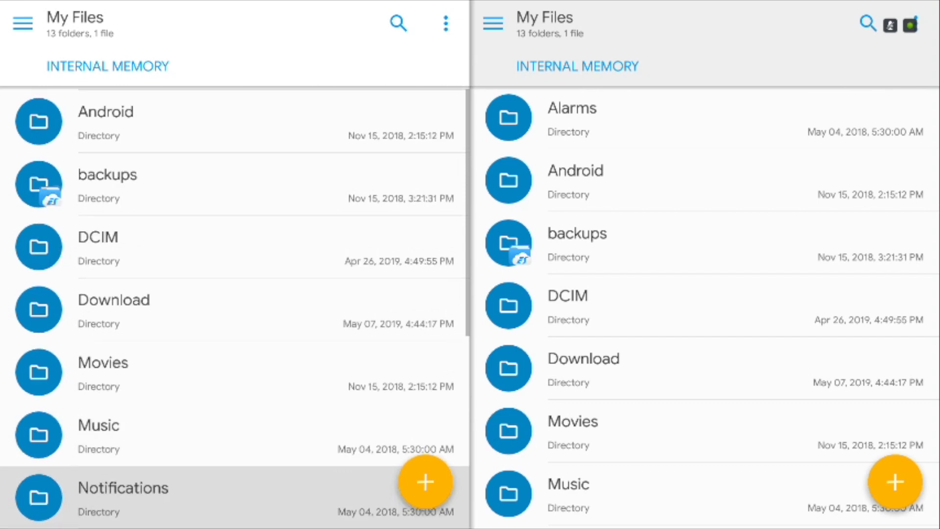
key(Down)
key(Down)
key(Down)
key(Down)
key(Down)
key(Down)
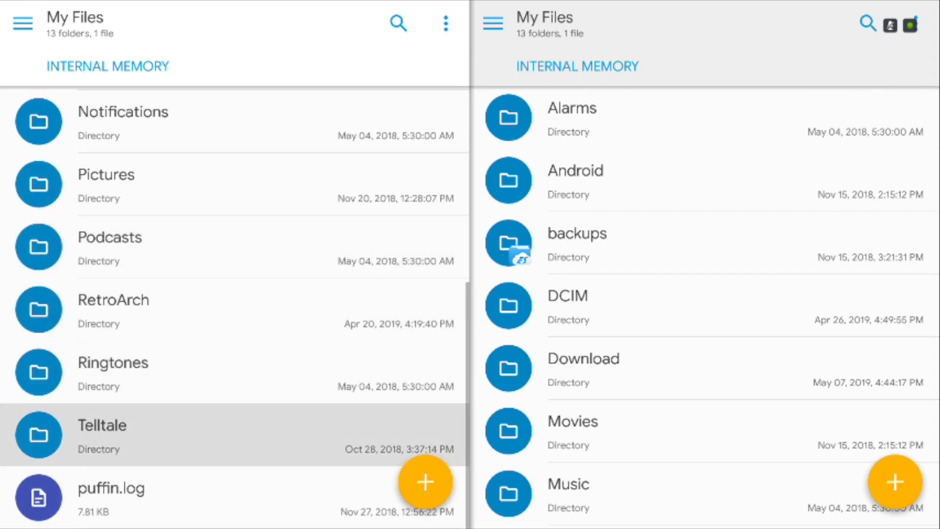
key(Up)
key(Up)
key(Up)
key(Up)
key(Up)
key(Up)
key(Up)
key(Up)
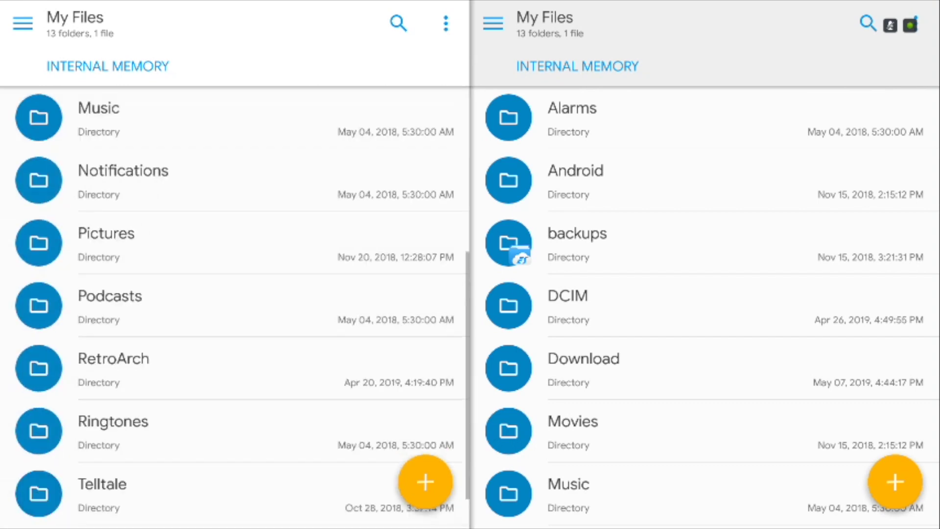
key(Up)
key(Up)
key(Up)
key(Up)
key(Up)
key(Up)
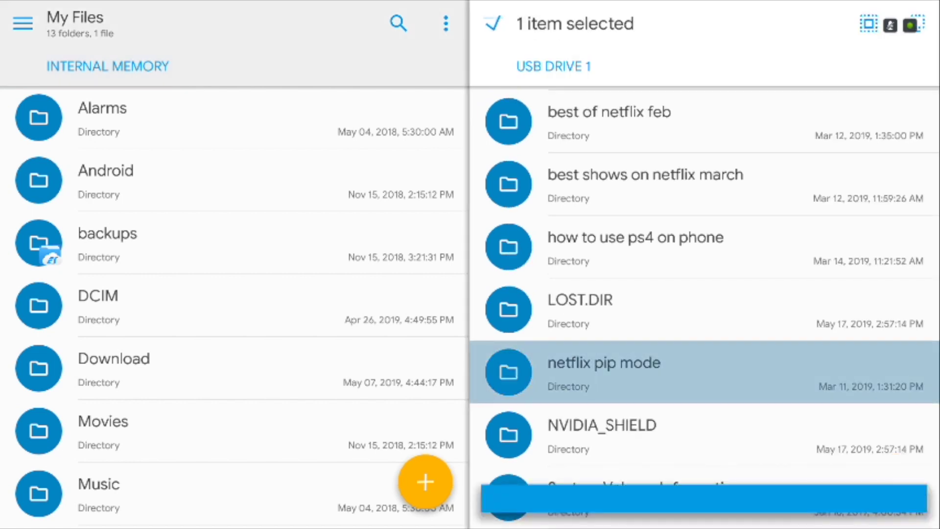
Deselect the netflix pip mode folder on USB Drive 1 and browse the drive down to Final_Footage_Stabilized.mp4.
key(Escape)
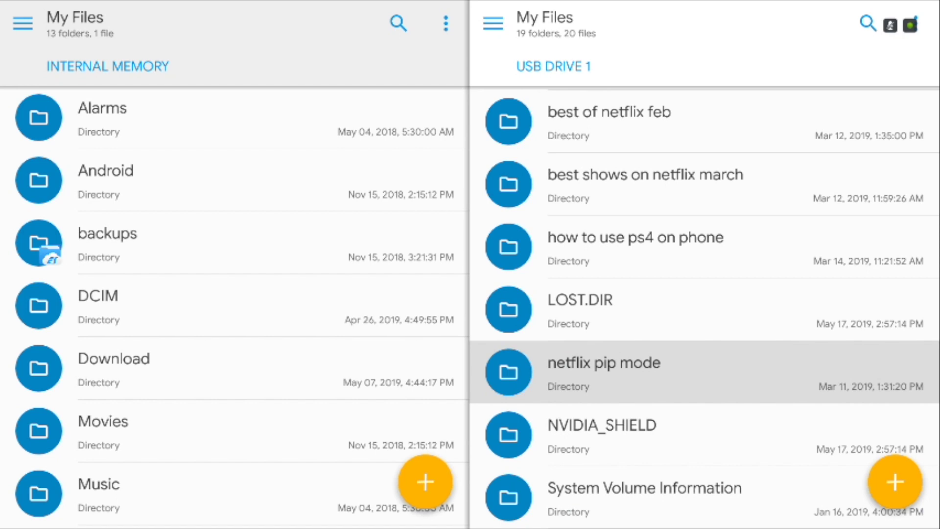
key(Escape)
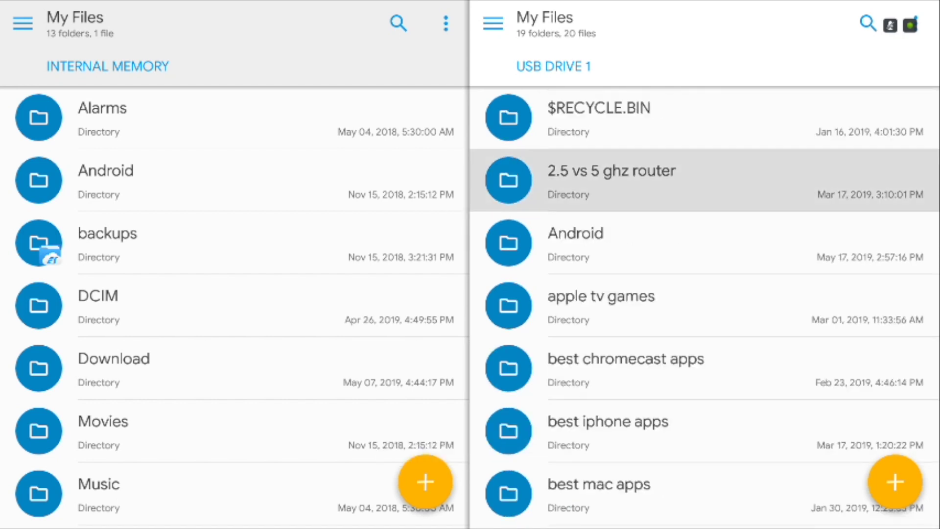
key(Down)
key(Down)
key(Down)
key(Down)
key(Down)
key(Down)
key(Down)
key(Down)
key(Down)
key(Down)
key(Down)
key(Down)
key(Down)
key(Down)
key(Down)
key(Down)
key(Down)
key(Down)
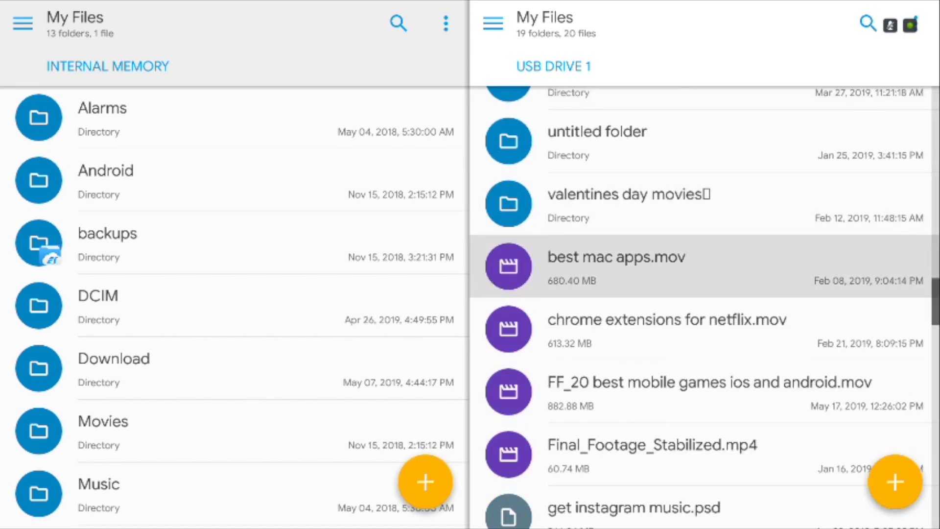
key(Down)
key(Down)
key(Down)
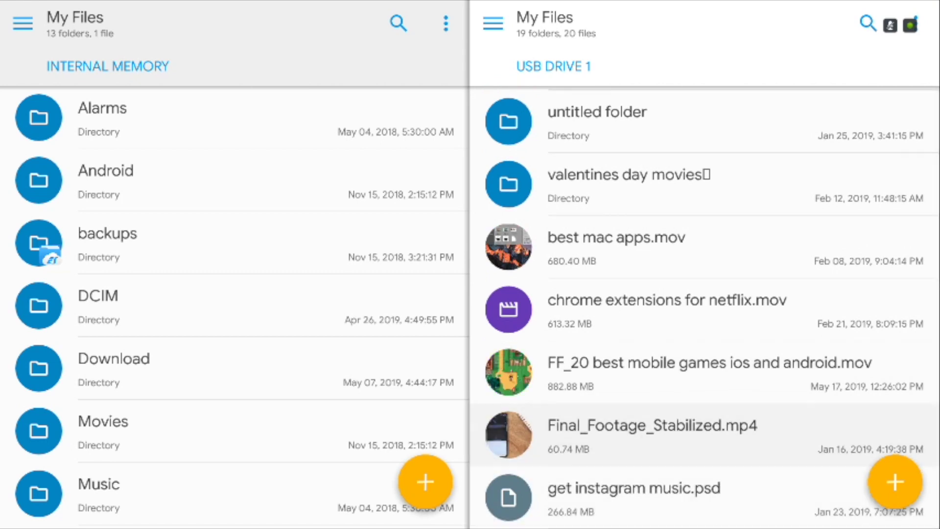
key(Up)
key(Up)
key(Down)
key(Down)
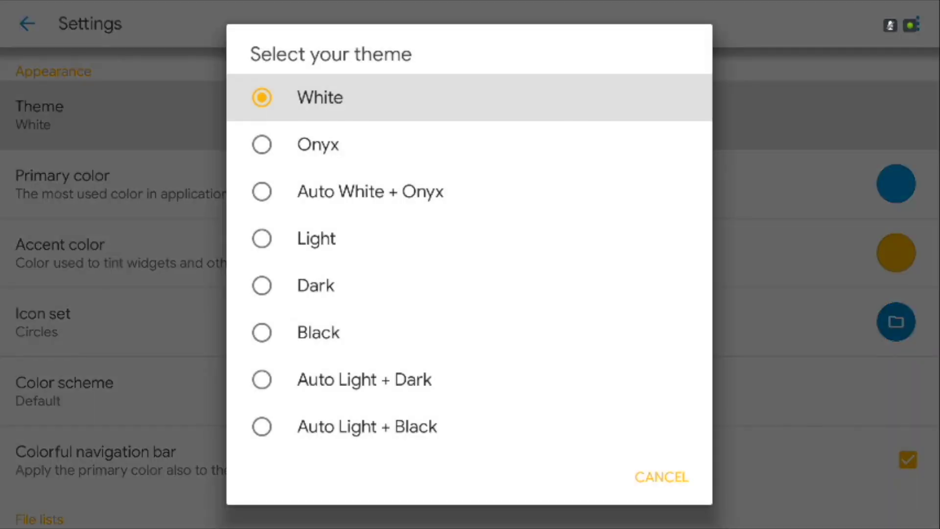
Try the Auto White + Onyx theme in the appearance settings.
key(Down)
key(Escape)
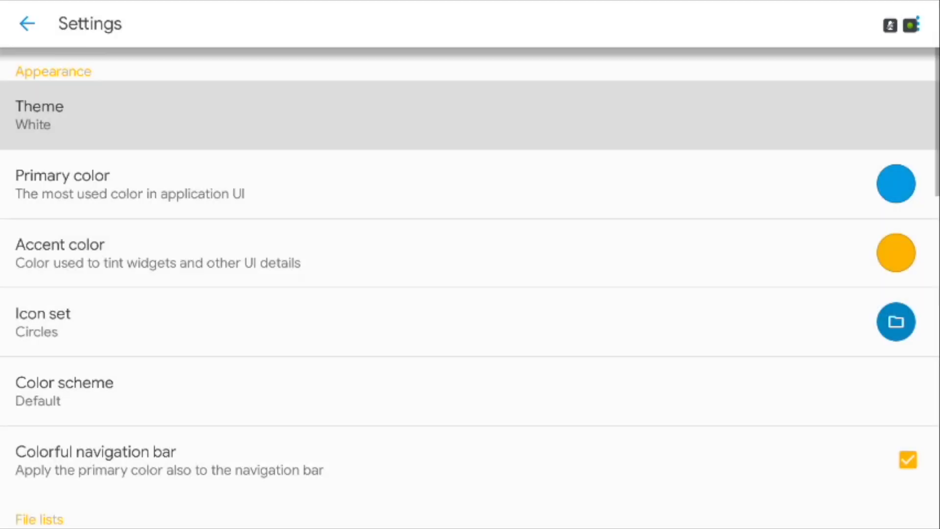
key(Return)
key(Down)
key(Return)
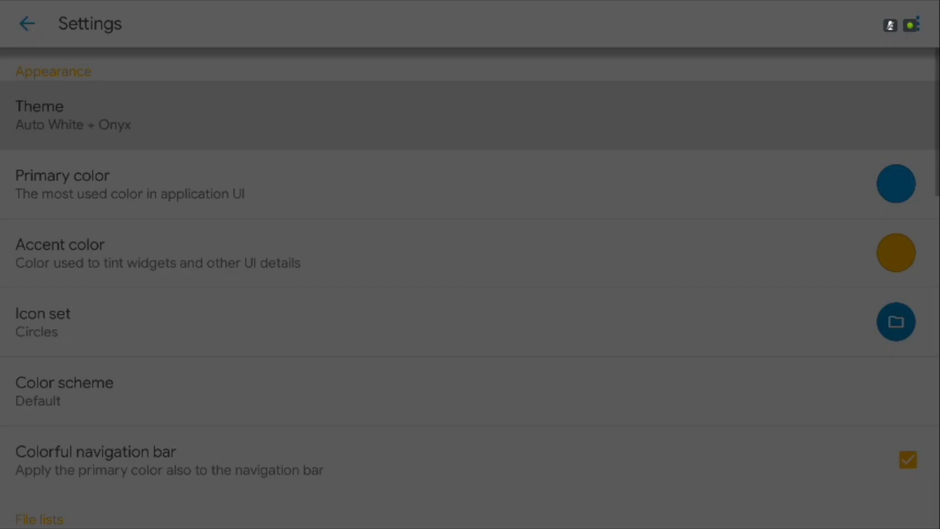
Try the Light theme and the Dark theme in turn.
key(Return)
key(Down)
key(Return)
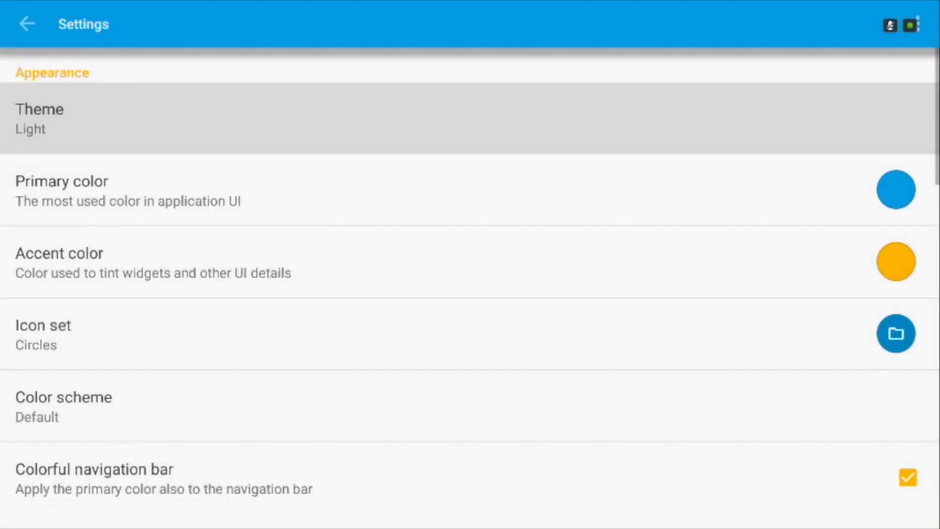
key(Return)
key(Down)
key(Return)
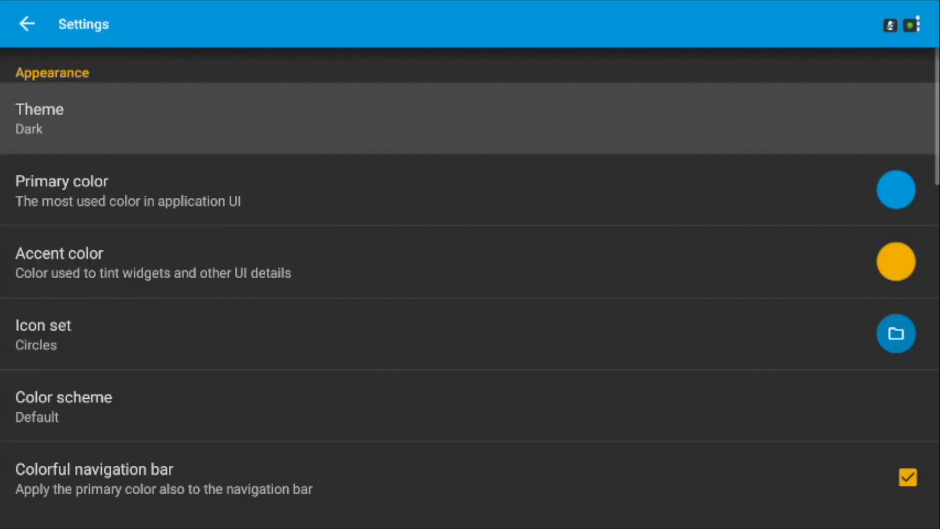
Set the theme to Black and leave the settings.
key(Return)
key(Down)
key(Return)
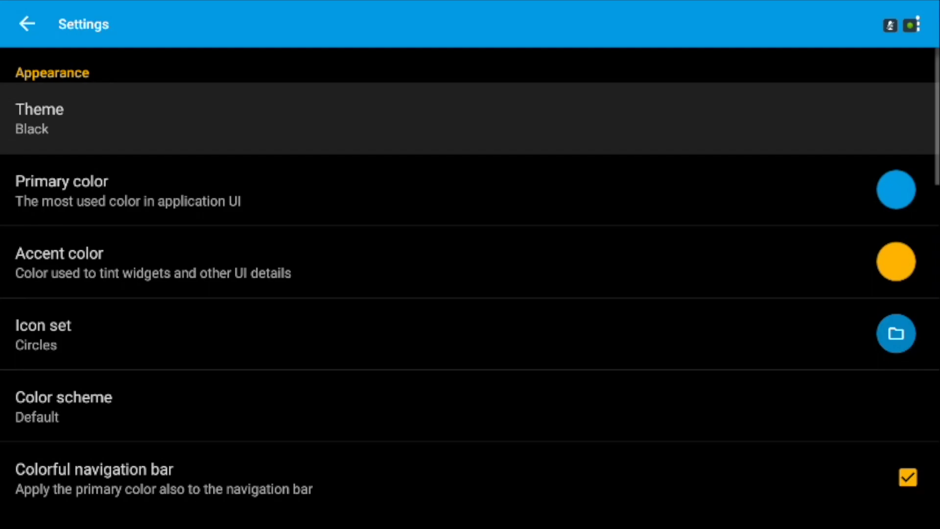
key(Escape)
Look through the storages, bookmarks and collections, open Hidden folders, and return to the internal memory file list.
key(Down)
key(Down)
key(Down)
key(Down)
key(Down)
key(Down)
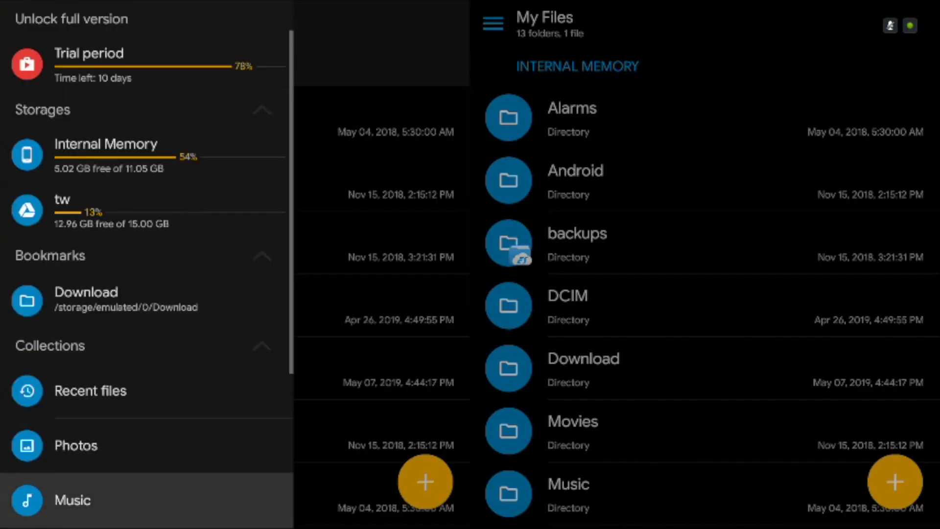
key(Down)
key(Down)
key(Down)
key(Return)
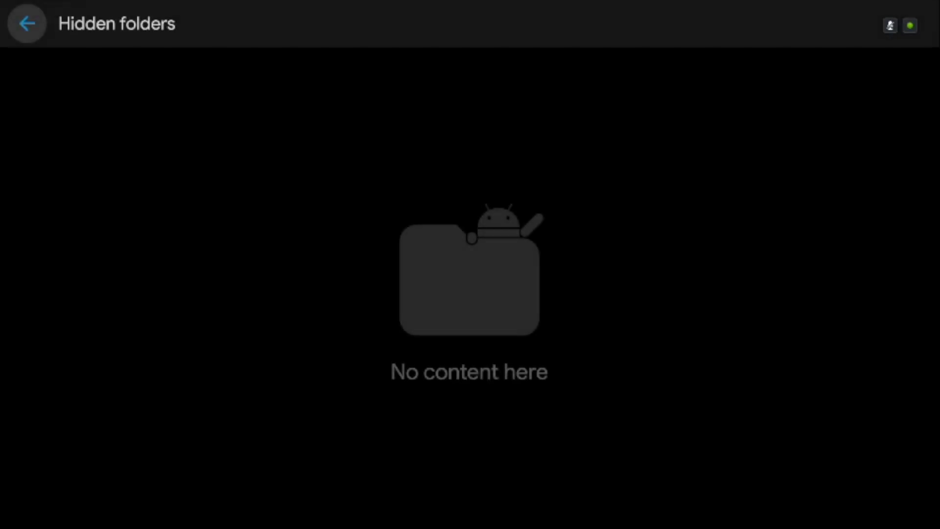
key(Escape)
key(Down)
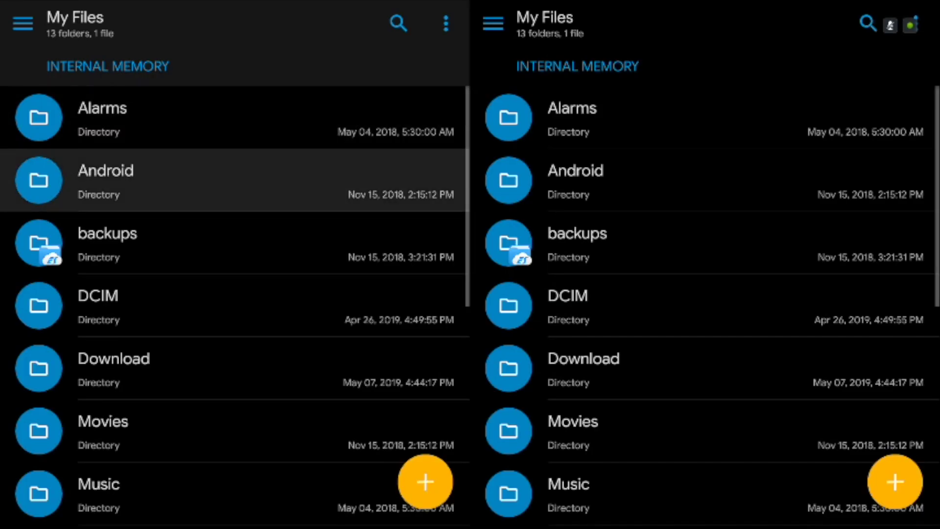
Switch to the X-plore file manager and expand App manager in the storage list.
key(space)
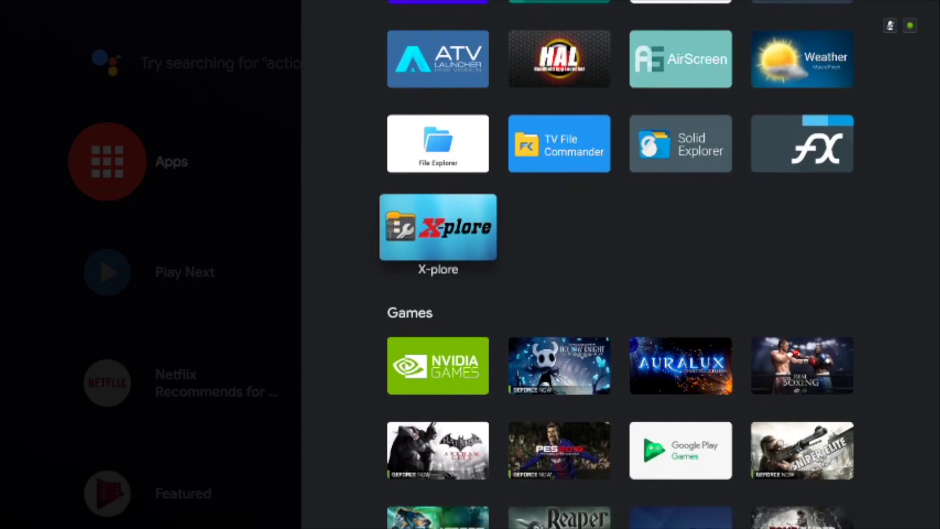
key(Return)
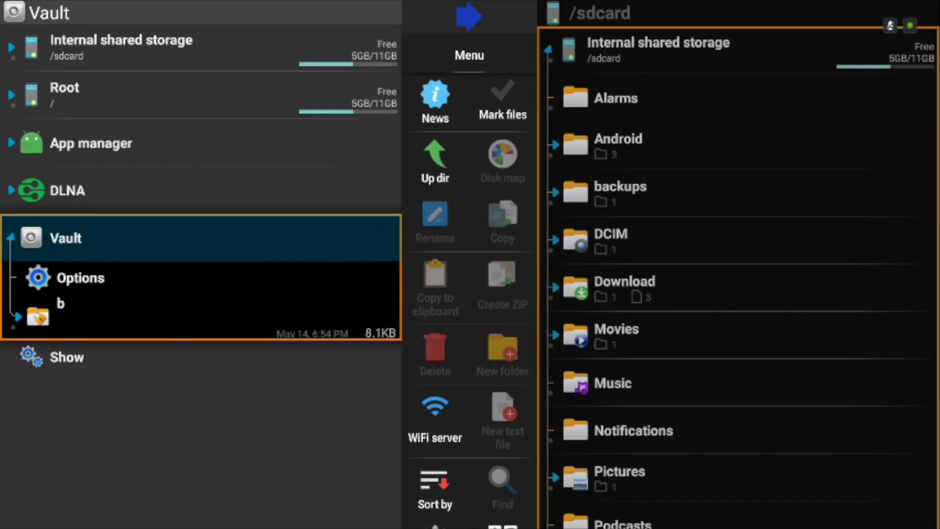
key(Up)
key(Up)
key(Up)
key(Right)
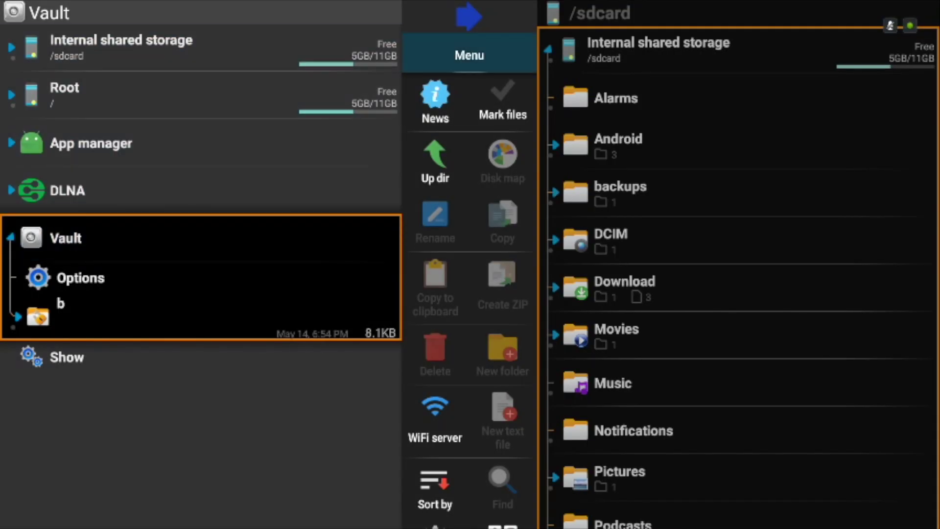
key(Left)
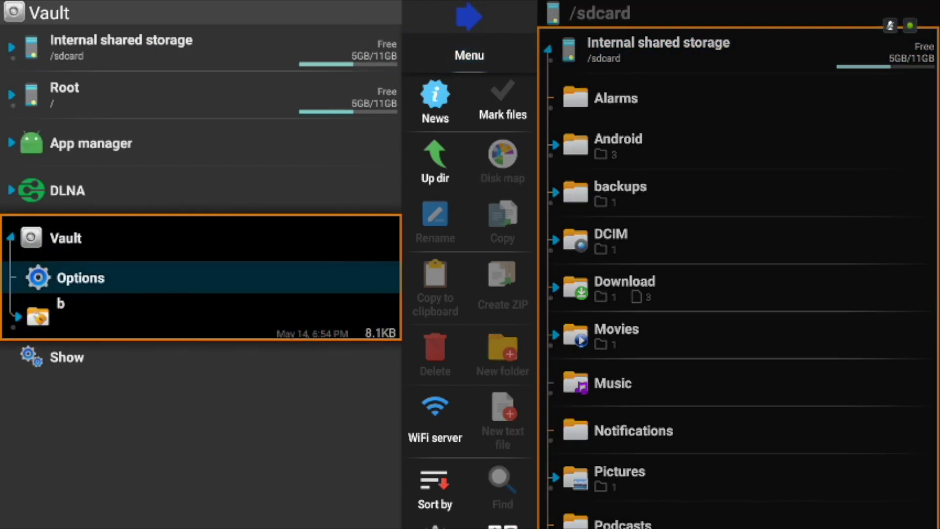
key(Up)
key(Up)
key(Up)
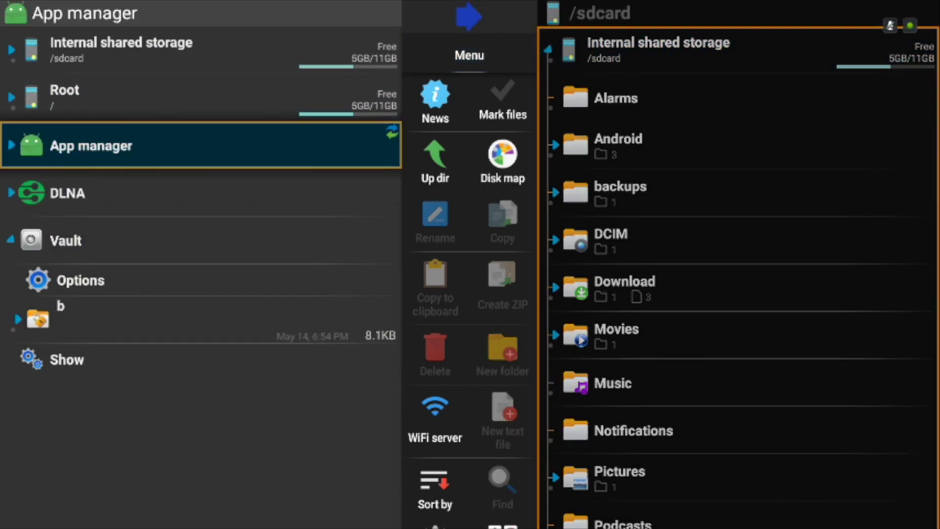
key(Return)
Browse the installed apps listed in App manager and stop at Brave.
key(Down)
key(Down)
key(Down)
key(Down)
key(Down)
key(Down)
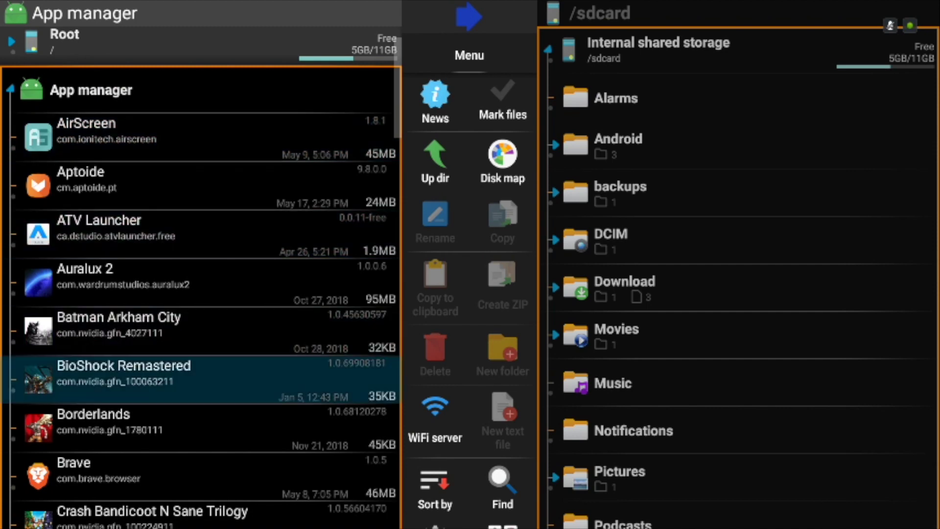
key(Down)
key(Down)
key(Down)
key(Down)
key(Down)
key(Up)
key(Up)
key(Up)
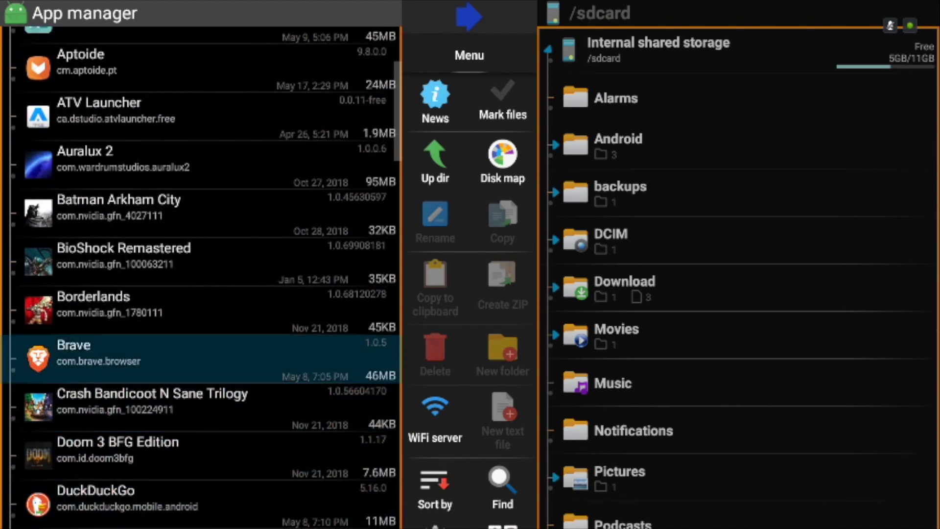
Open the file operations for the Brave app and look through them.
key(Return)
key(Down)
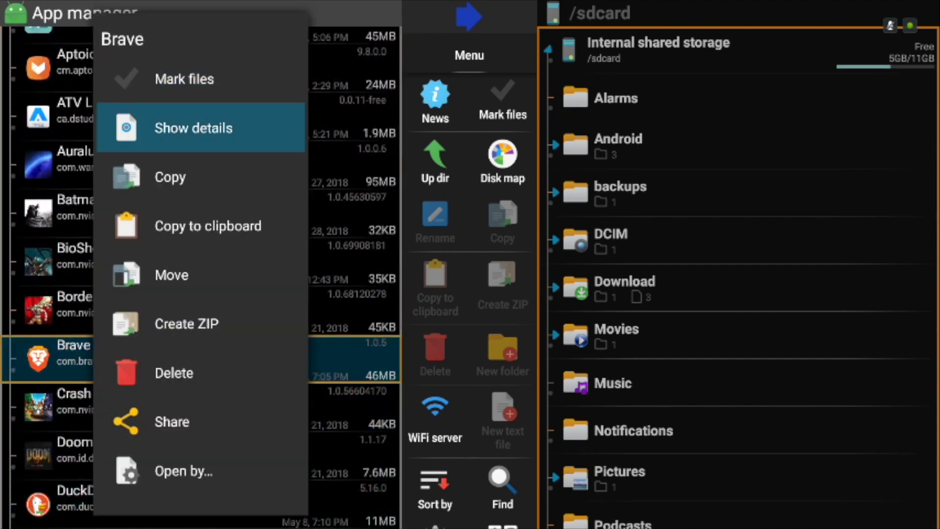
key(Up)
key(Down)
key(Down)
key(Down)
key(Down)
key(Down)
key(Down)
key(Down)
key(Down)
key(Down)
key(Down)
key(Down)
key(Down)
key(Down)
key(Down)
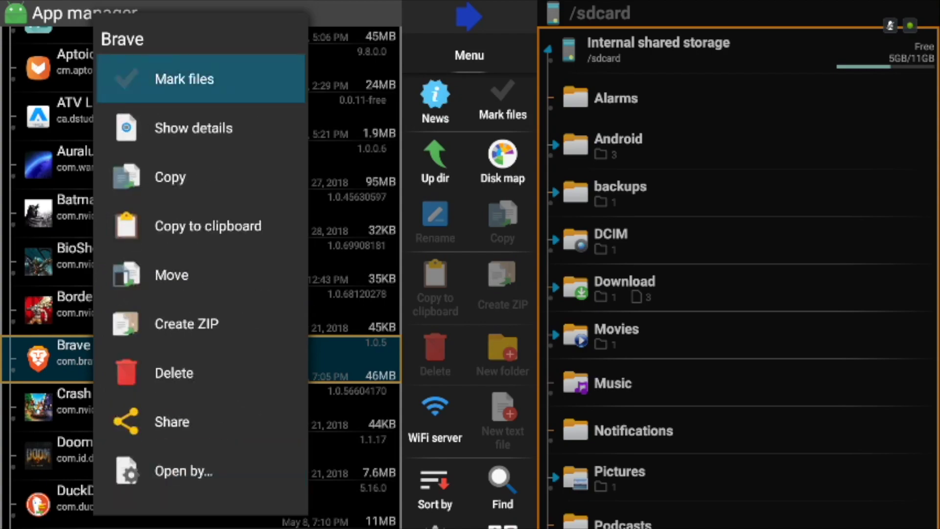
Look through the Show options, including Web storage and LAN, and close them.
key(Up)
key(Up)
key(Up)
key(Return)
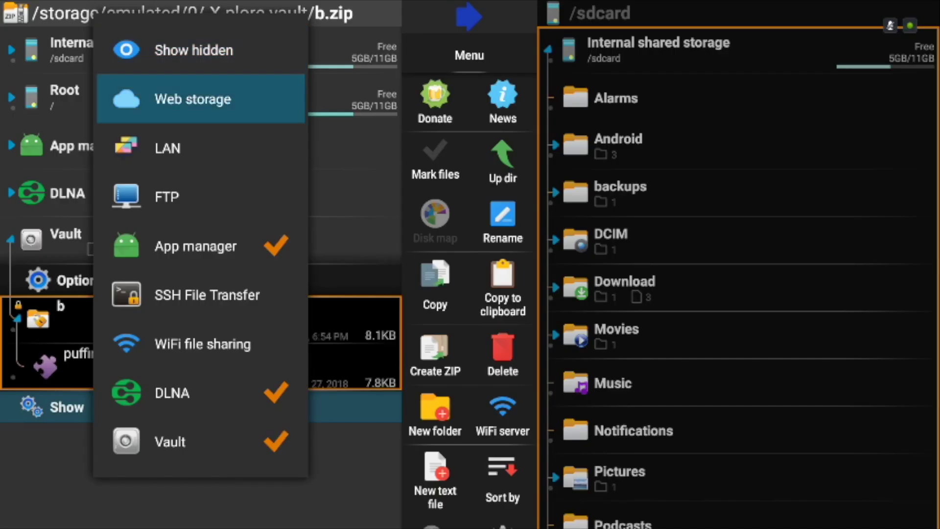
key(Down)
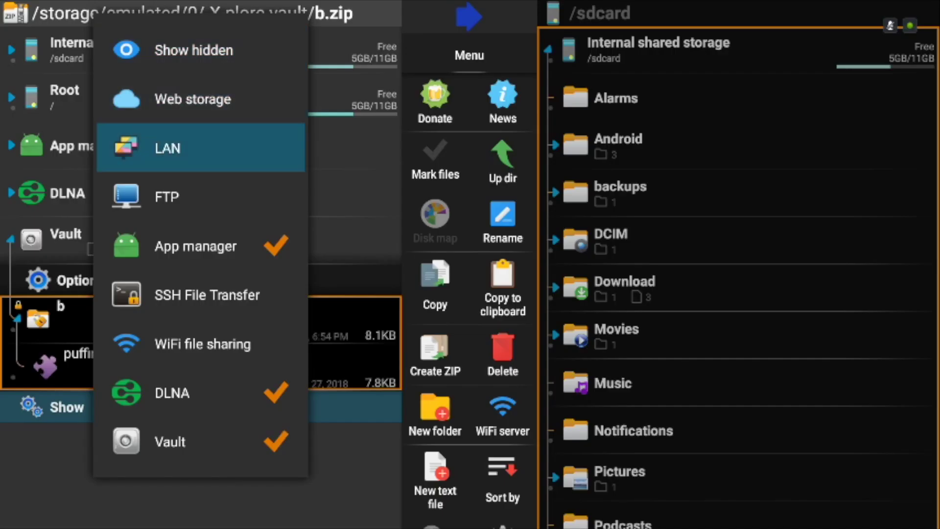
key(Up)
key(Return)
key(Escape)
View the form for a new catalog from the Vault options and close it without creating one.
key(Up)
key(Up)
key(Return)
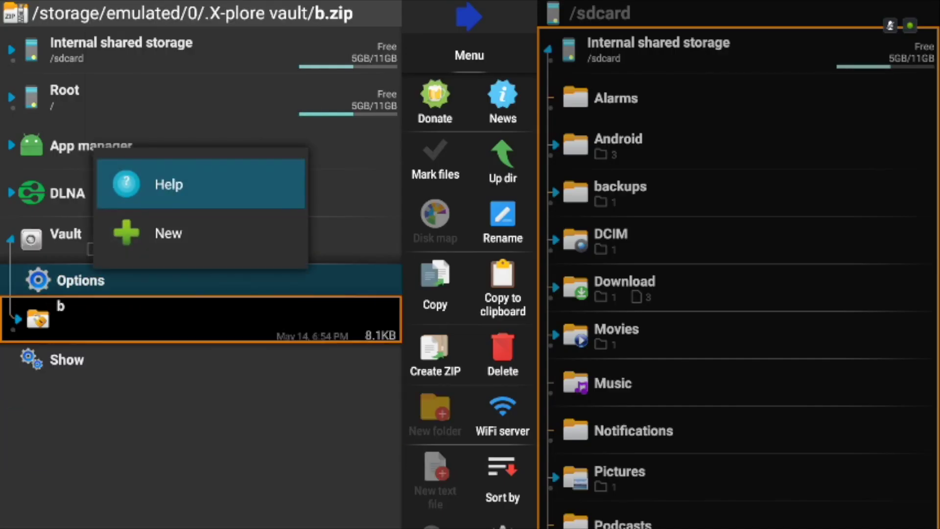
key(Down)
key(Return)
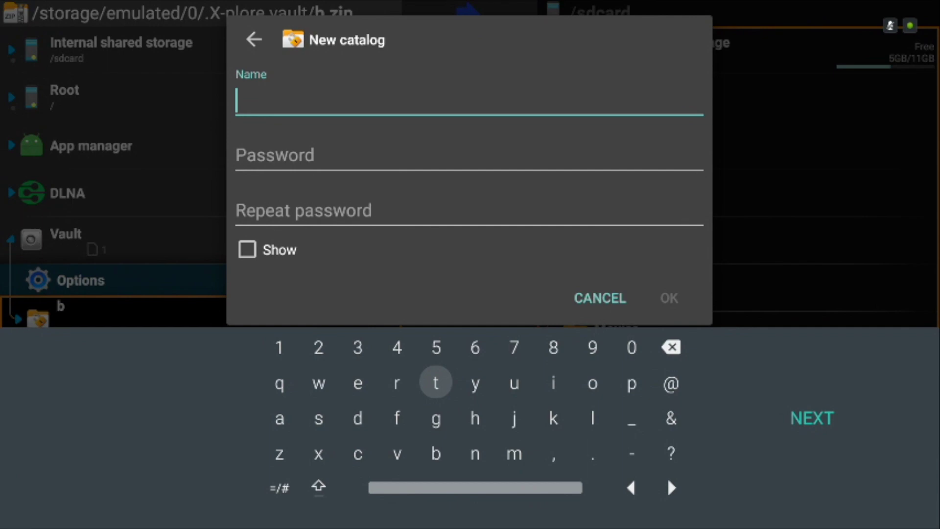
key(Escape)
key(Escape)
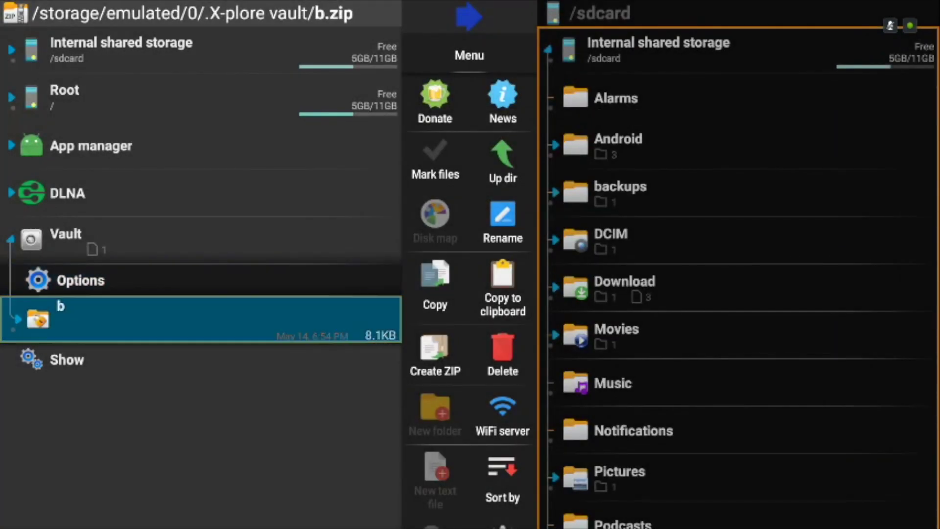
Unlock the vault catalog b by entering its password.
key(Return)
text(tttt)
key(Right)
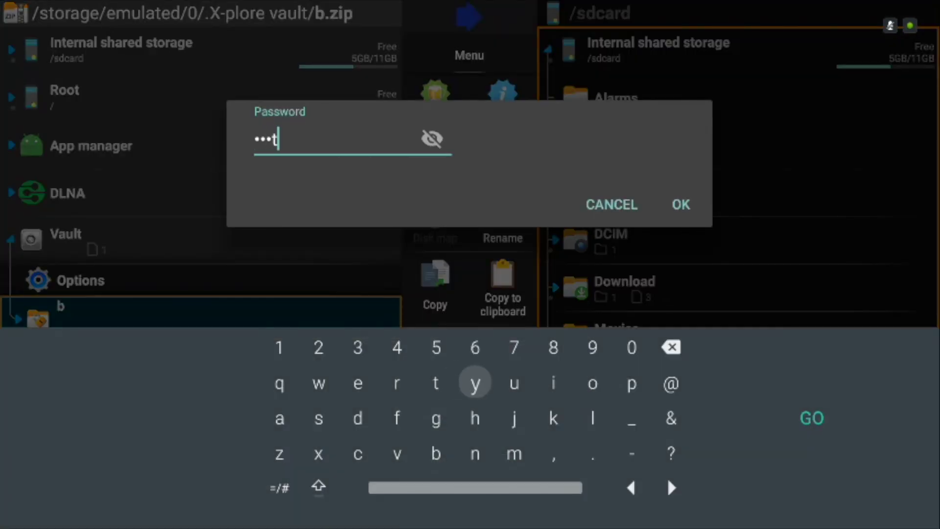
key(Right)
key(Right)
key(Right)
key(Right)
key(Right)
key(Right)
key(Return)
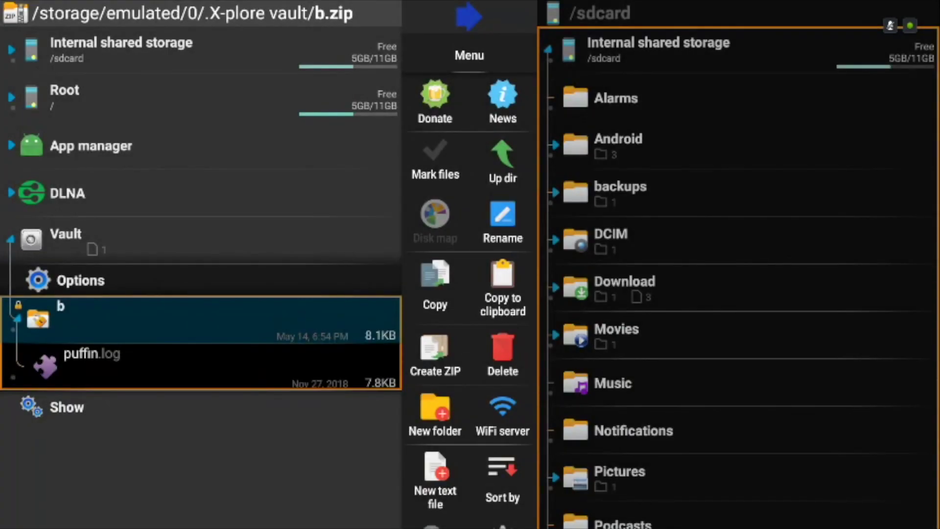
View the Open as choices for puffin.log in catalog b, close them and open the Show options.
key(Down)
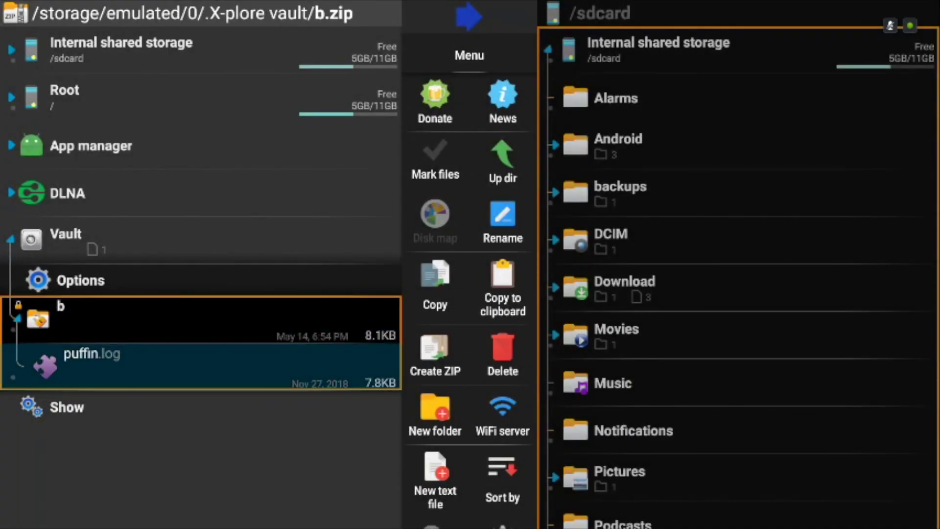
key(Return)
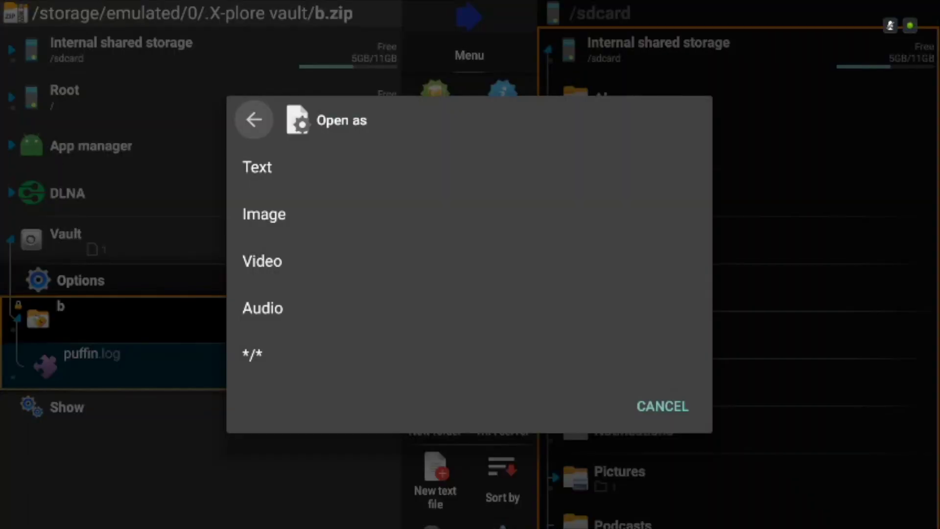
key(Escape)
key(Down)
key(Return)
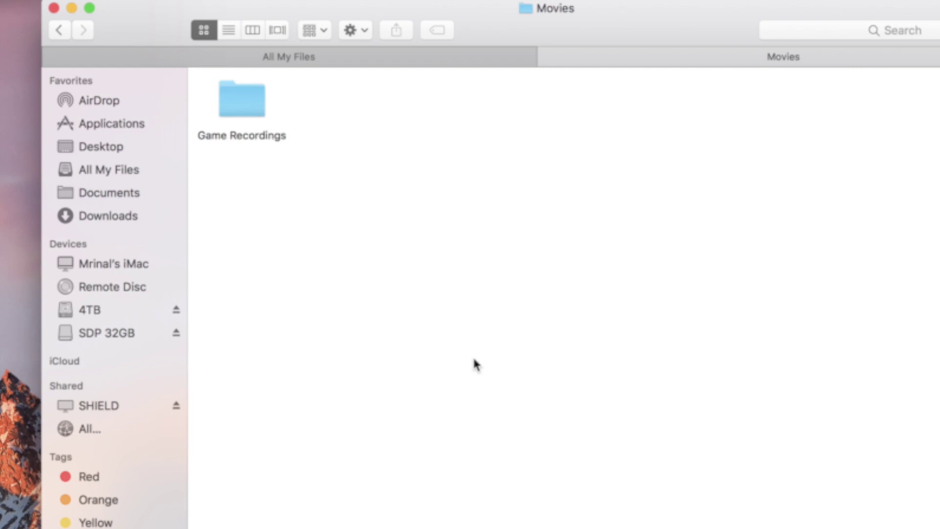
In Finder on the Mac, open the Game Recordings folder inside Movies and open one of the recordings.
double_click(233, 101)
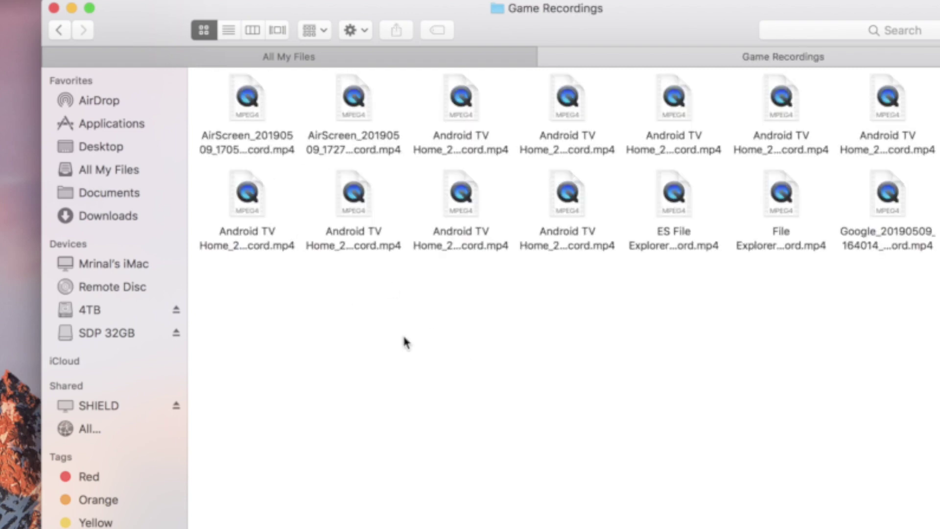
click(382, 152)
double_click(382, 152)
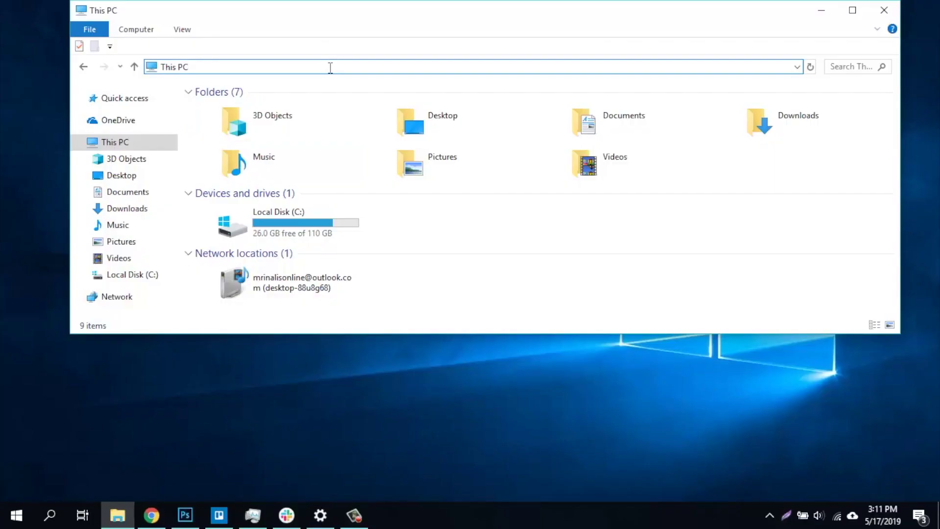
In Windows File Explorer, enter //shield as the location in place of This PC.
double_click(330, 67)
click(330, 67)
text(//sh)
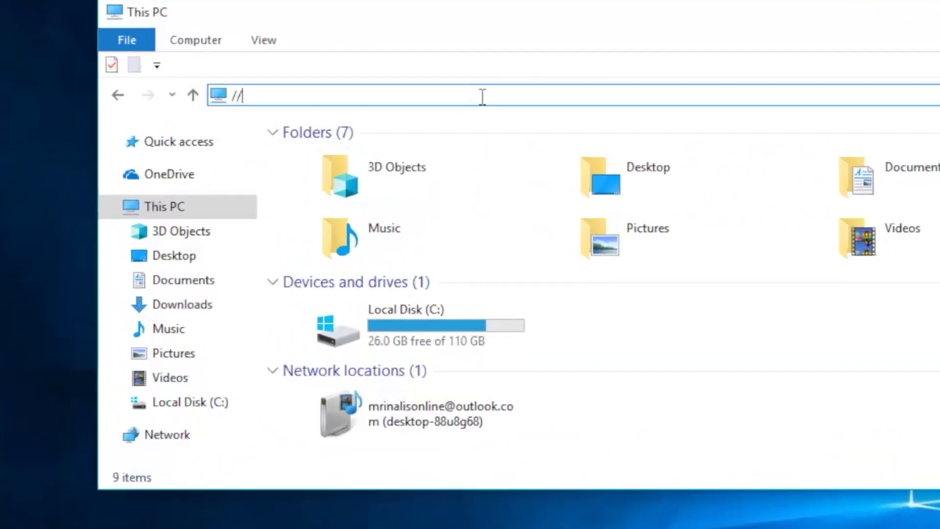
text(ield)
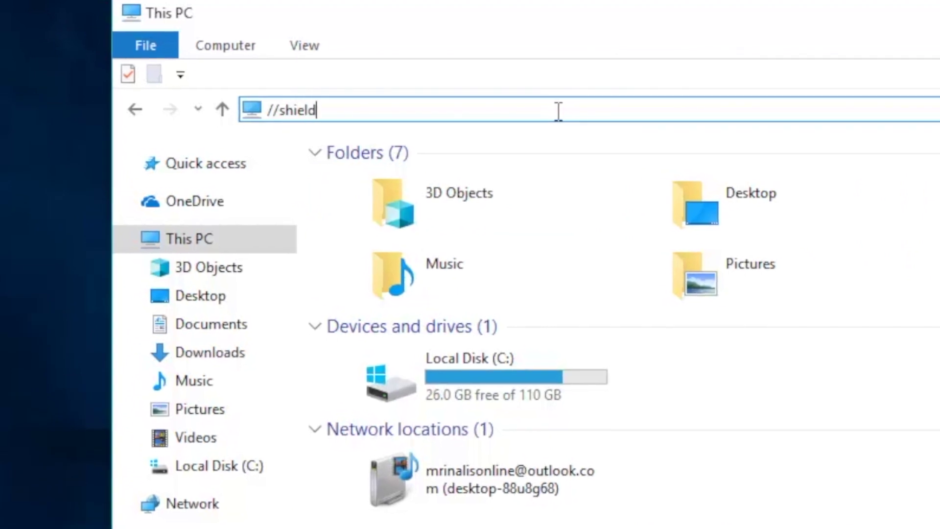
key(ctrl+a)
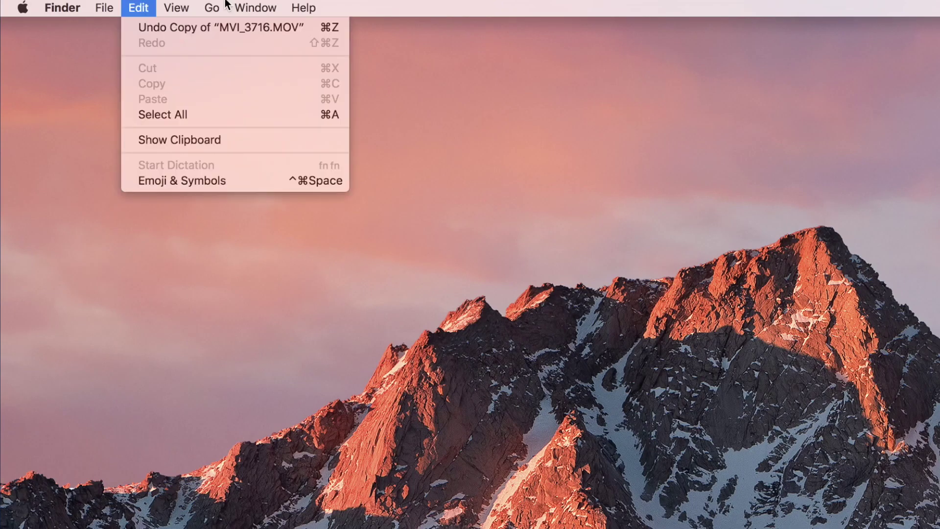
In Finder on the Mac, connect to the server smb://SHIELD as a registered user with the account password.
key(Right)
key(Right)
key(Right)
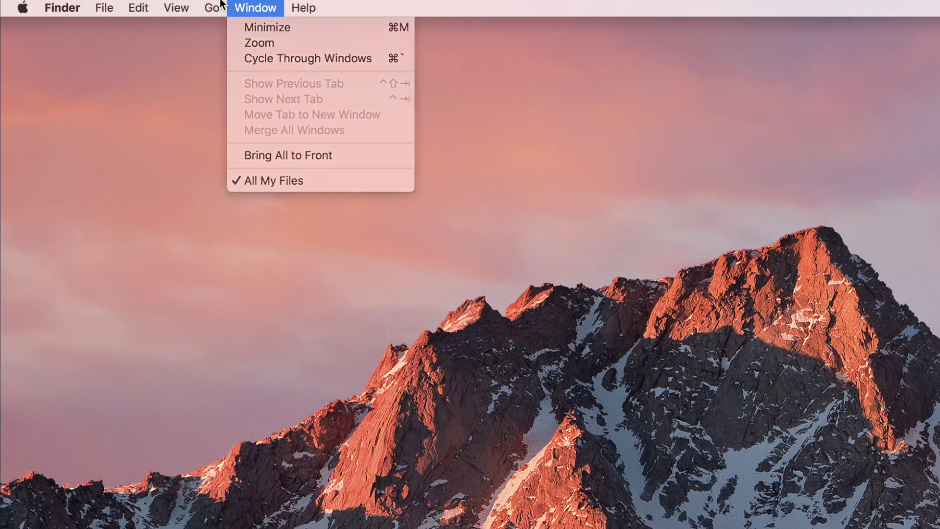
key(Escape)
click(216, 5)
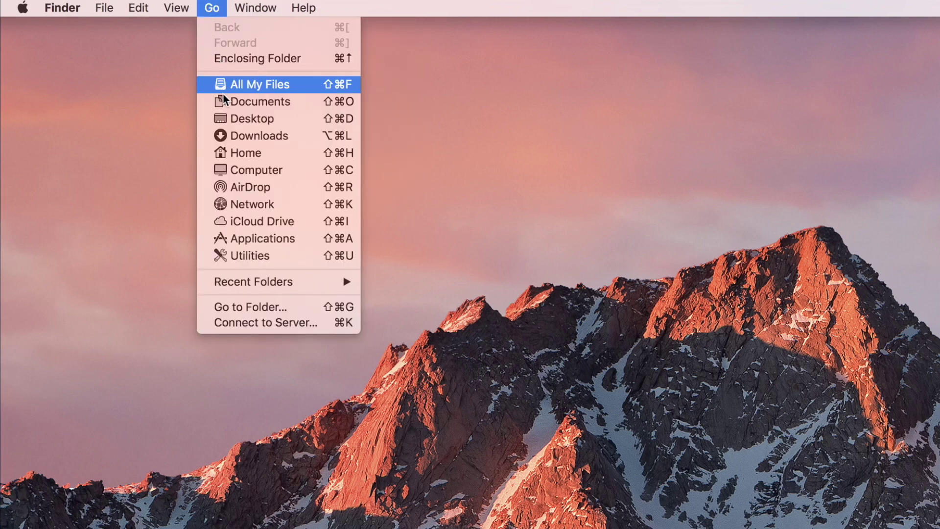
click(271, 320)
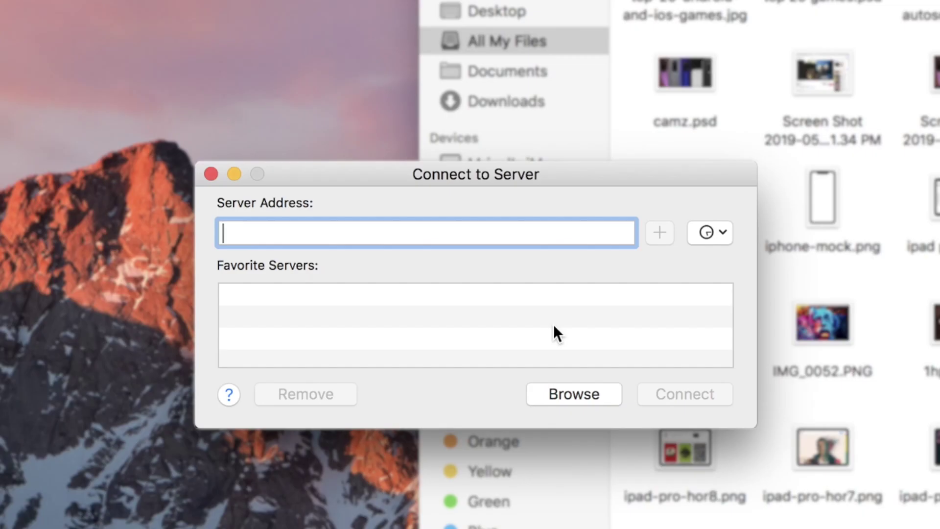
text(smb:)
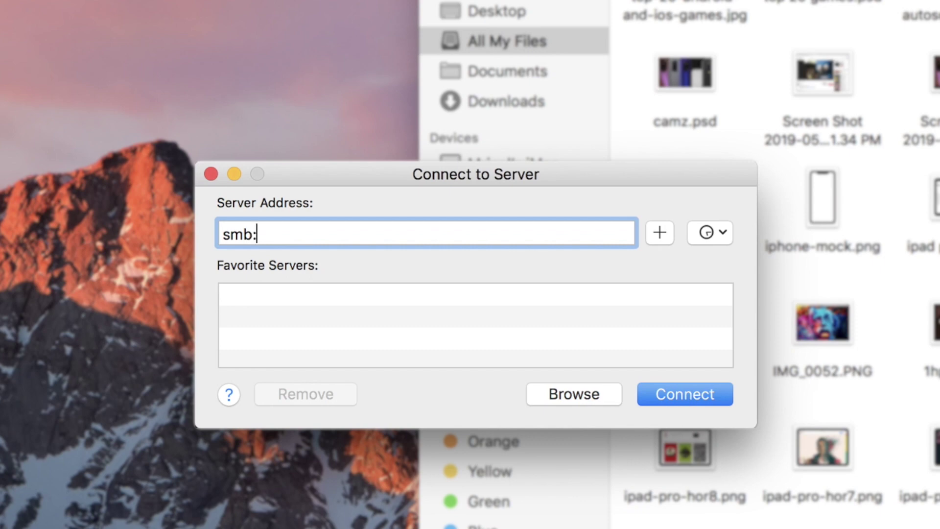
text(//SHIELD)
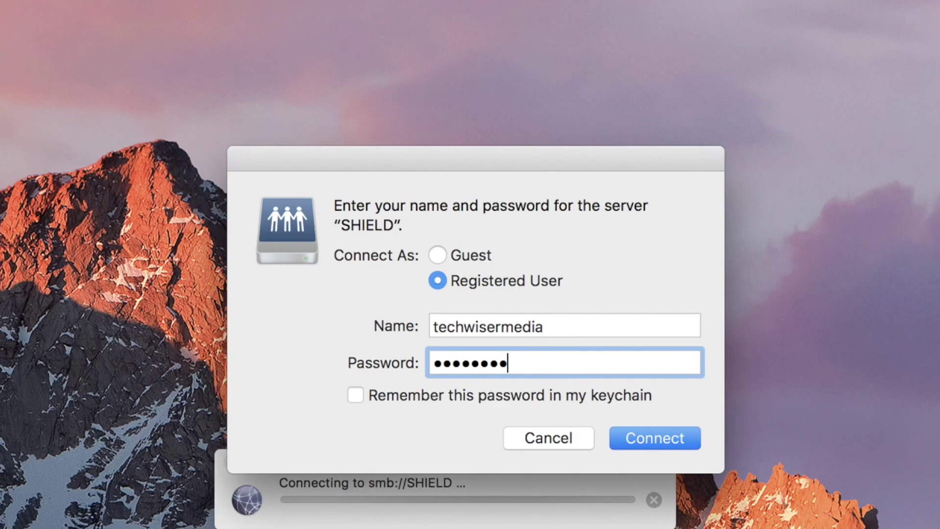
text(a••••••)
key(Return)
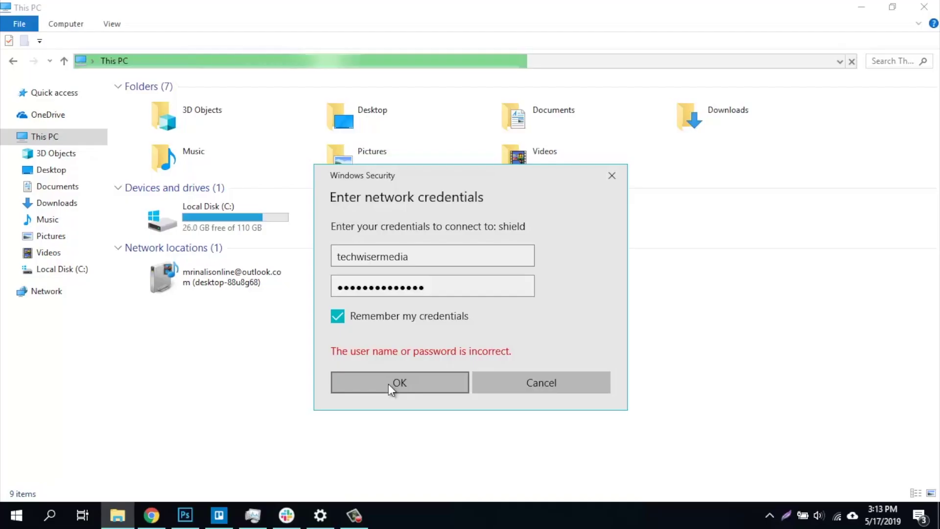
In Windows File Explorer, submit the network credentials for shield and open its internal folder.
click(389, 384)
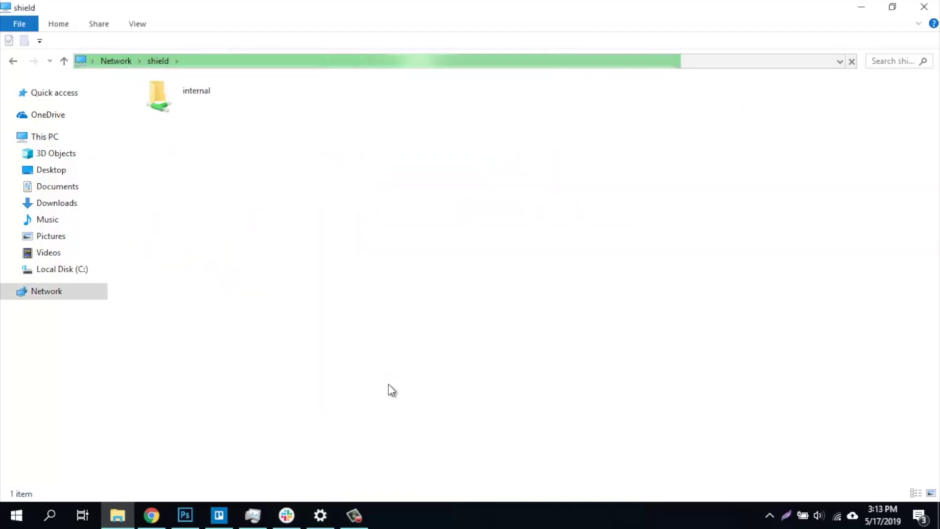
click(174, 94)
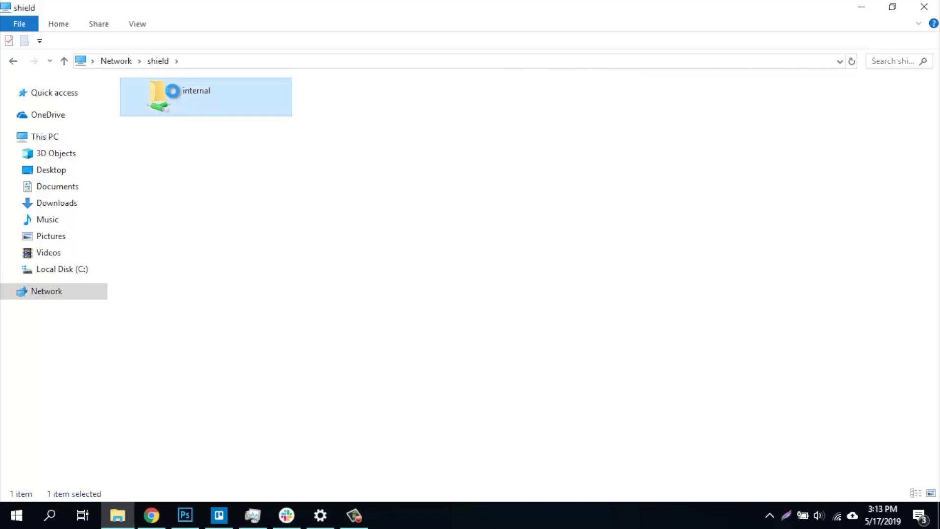
double_click(173, 91)
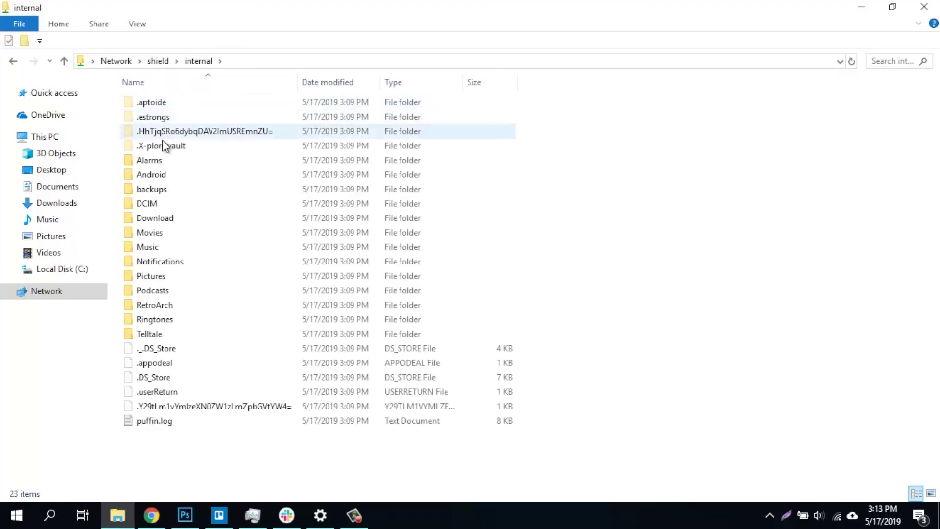
Open the Screenshots folder inside Pictures and view the image Android TV Home_20181120_122807.png.
double_click(151, 276)
click(156, 102)
double_click(155, 104)
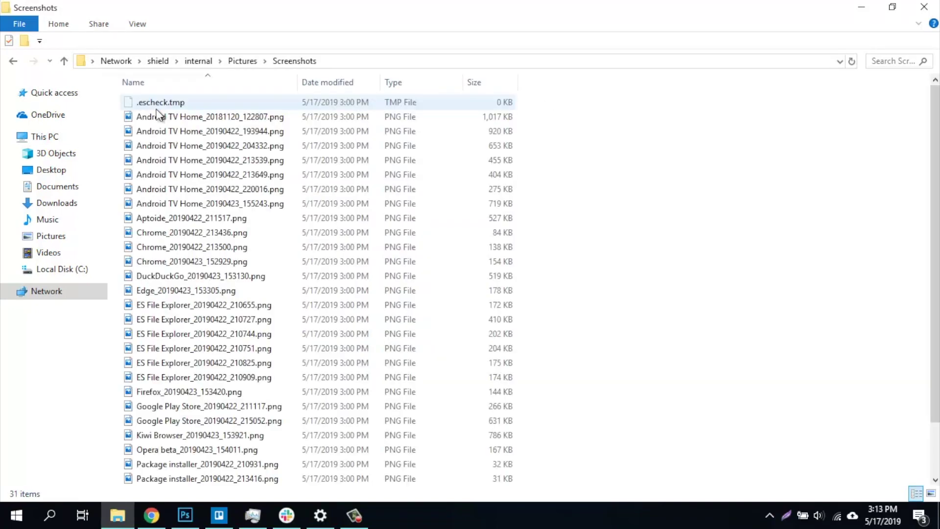
click(158, 117)
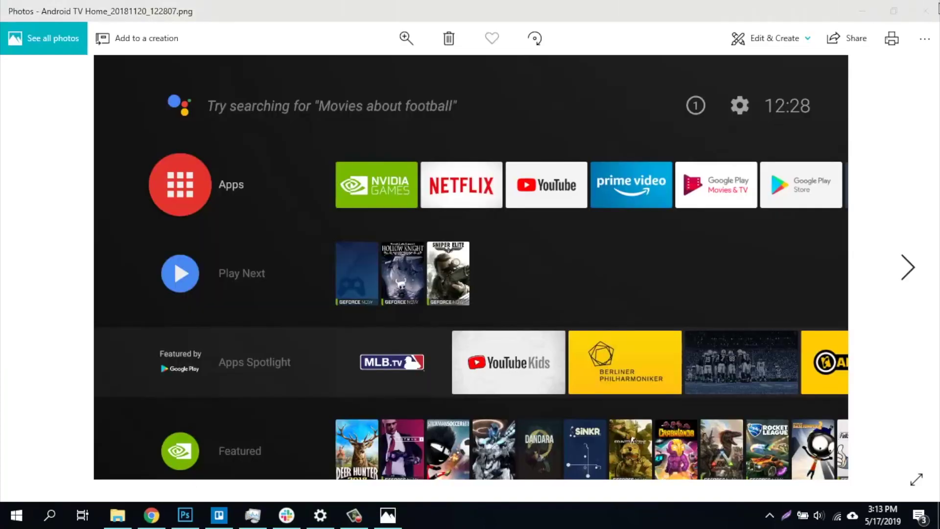